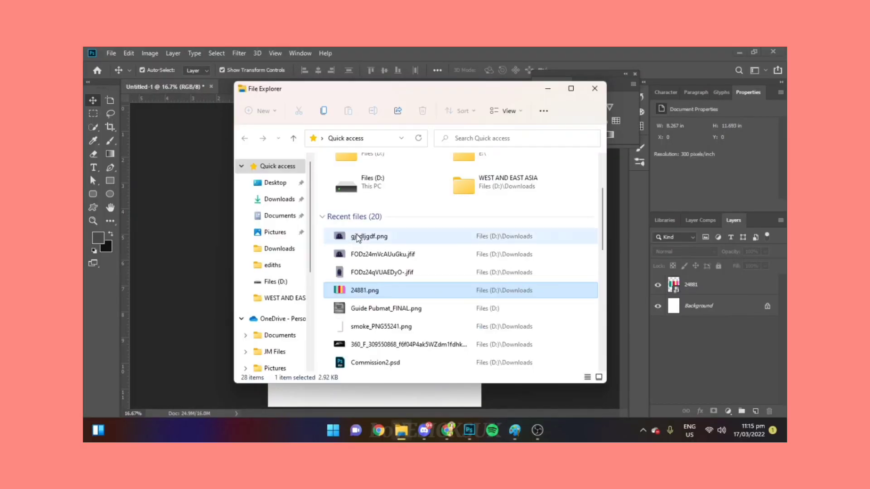
Drag gjkdljgdf.png from Paint onto the Photoshop poster as an embedded layer.
{"action": "left_click_drag", "start_coordinate": [358, 238], "coordinate": [377, 392]}
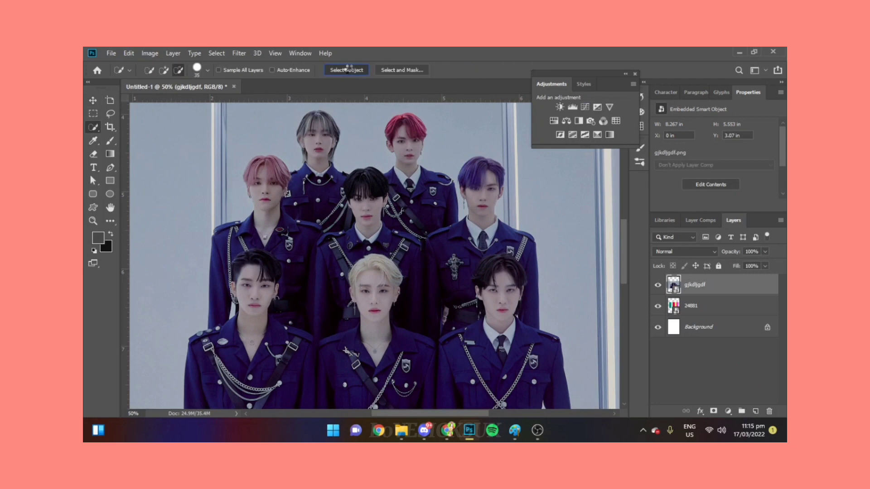
Select the members with Select Subject and output from Select and Mask to a New Layer with Layer Mask.
{"action": "left_click", "coordinate": [347, 69]}
{"action": "key", "text": "ctrl+plus"}
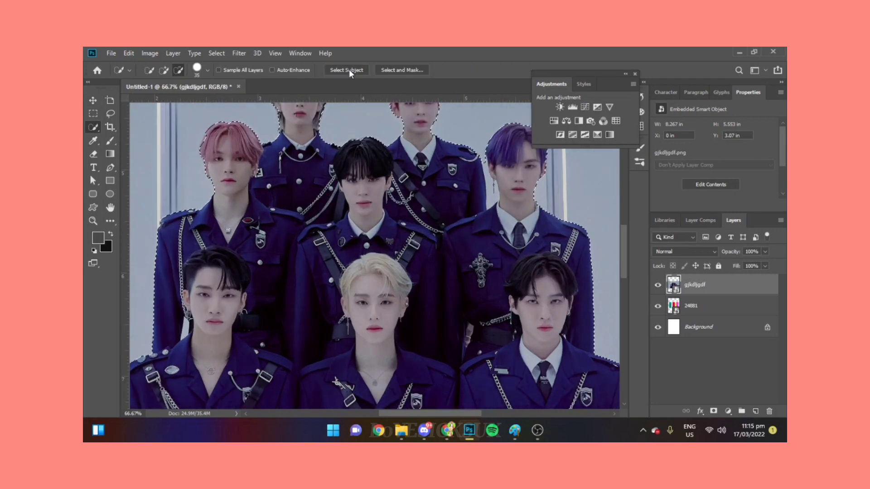
{"action": "key", "text": "ctrl+plus"}
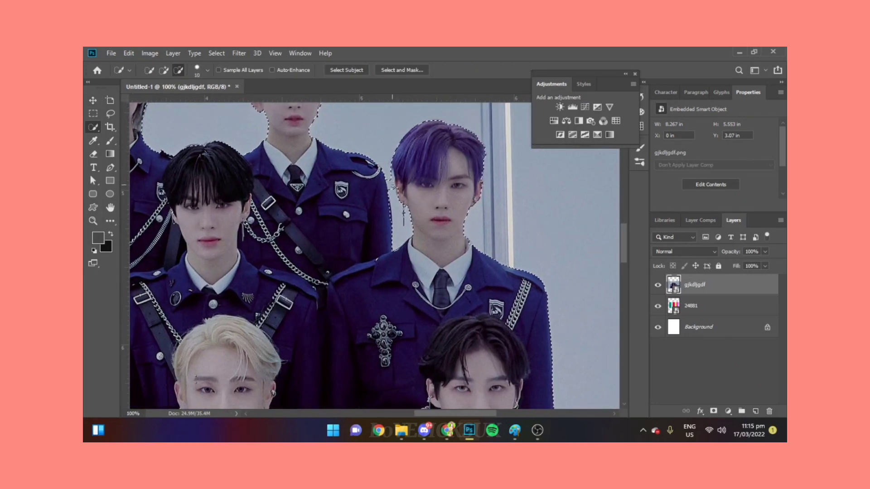
{"action": "left_click", "coordinate": [418, 69]}
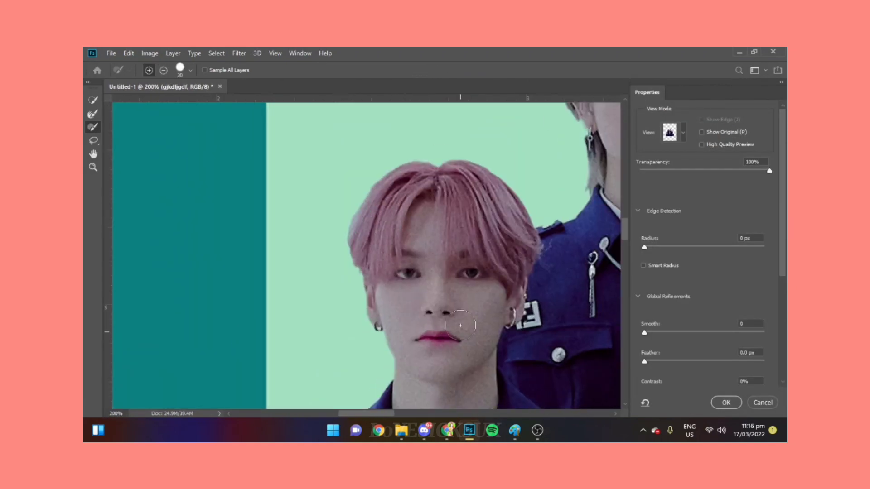
{"action": "scroll", "coordinate": [460, 325], "scroll_direction": "up", "scroll_amount": 3}
{"action": "scroll", "coordinate": [461, 326], "scroll_direction": "right", "scroll_amount": 5}
{"action": "key", "text": "ctrl+minus"}
{"action": "key", "text": "ctrl+minus"}
{"action": "key", "text": "ctrl+minus"}
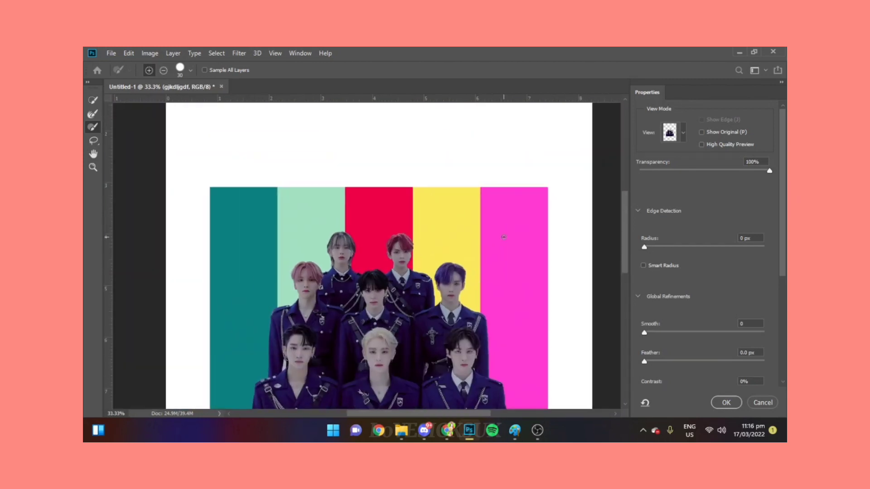
{"action": "scroll", "coordinate": [649, 330], "scroll_direction": "down", "scroll_amount": 5}
{"action": "left_click", "coordinate": [726, 402]}
{"action": "key", "text": "ctrl+minus"}
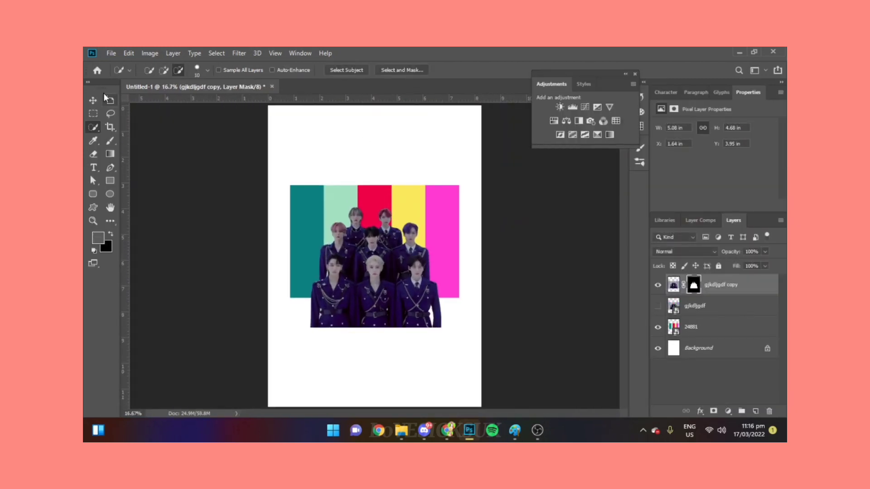
Add a yellow Solid Color fill layer above the Background layer.
{"action": "left_click", "coordinate": [725, 347]}
{"action": "left_click", "coordinate": [728, 411]}
{"action": "left_click", "coordinate": [728, 225]}
{"action": "key", "text": "Return"}
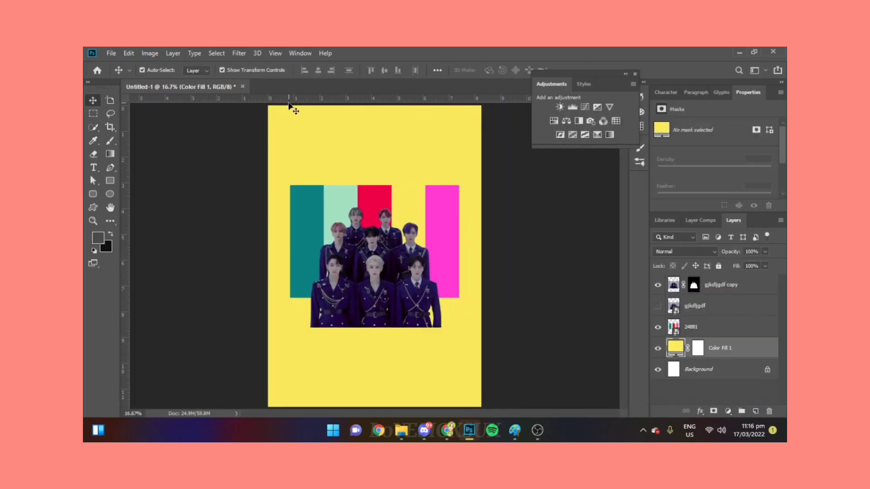
Scale up the cut-out group layer so it fills the lower page.
{"action": "left_click", "coordinate": [399, 317]}
{"action": "left_click_drag", "start_coordinate": [373, 327], "coordinate": [374, 406]}
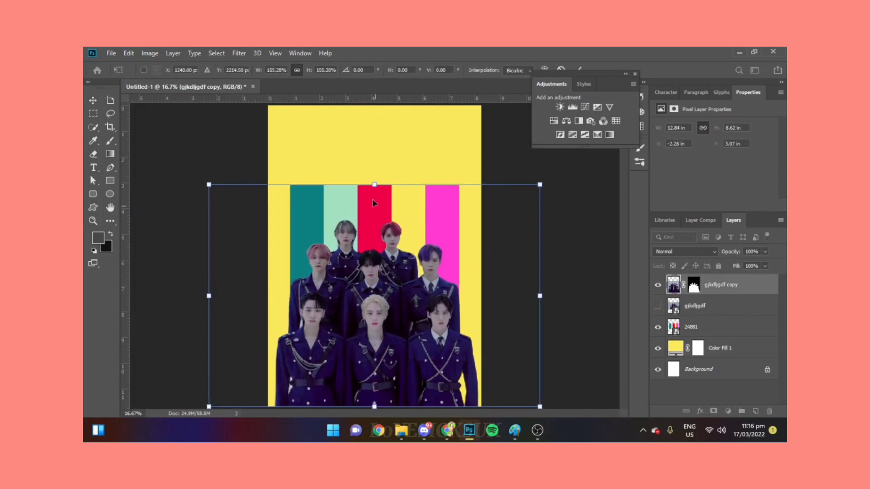
{"action": "left_click_drag", "start_coordinate": [374, 126], "coordinate": [377, 136]}
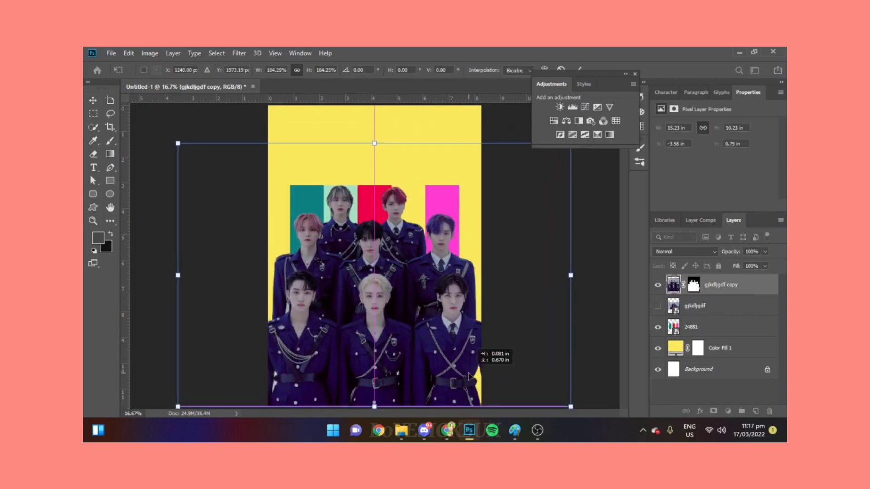
{"action": "left_click", "coordinate": [579, 68]}
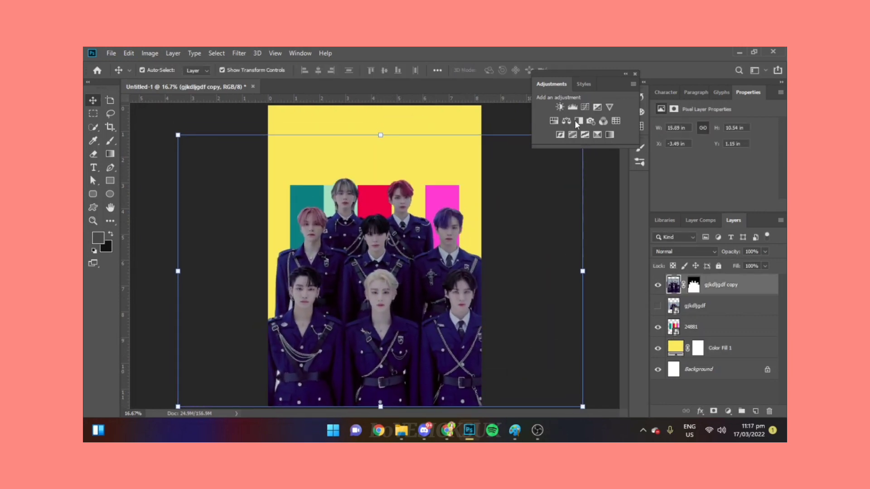
{"action": "left_click_drag", "start_coordinate": [497, 283], "coordinate": [496, 281]}
{"action": "key", "text": "ctrl+minus"}
{"action": "key", "text": "ctrl+minus"}
{"action": "left_click_drag", "start_coordinate": [479, 338], "coordinate": [395, 324]}
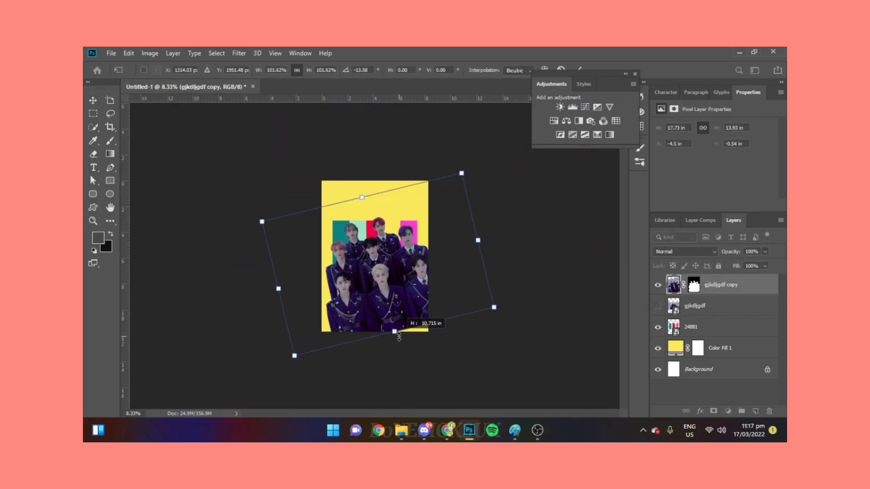
{"action": "key", "text": "ctrl+z"}
Make the original photo layer visible again and select it.
{"action": "left_click", "coordinate": [657, 305]}
{"action": "left_click", "coordinate": [707, 306]}
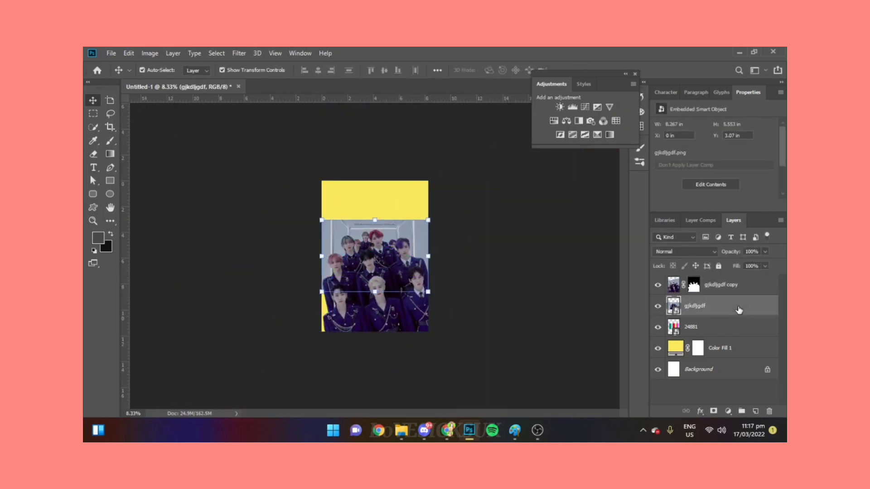
{"action": "key", "text": "ctrl+plus"}
{"action": "key", "text": "ctrl+plus"}
{"action": "key", "text": "ctrl+plus"}
Marquee-select part of the original photo and copy it to a new layer.
{"action": "key", "text": "m"}
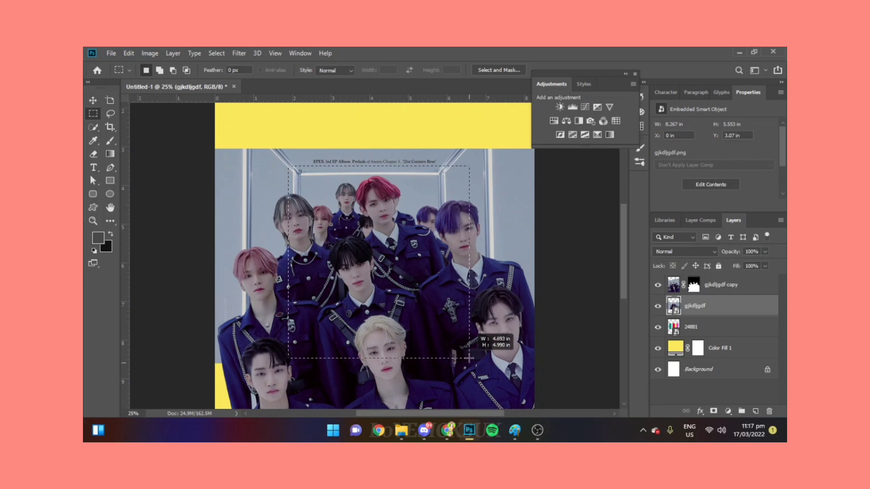
{"action": "right_click", "coordinate": [416, 216]}
{"action": "left_click", "coordinate": [451, 294]}
Enlarge the copied layer, flip it vertically, and stretch it taller behind the group.
{"action": "key", "text": "ctrl+minus"}
{"action": "key", "text": "ctrl+t"}
{"action": "mouse_move", "coordinate": [394, 156]}
{"action": "left_mouse_down"}
{"action": "mouse_move", "coordinate": [375, 324]}
{"action": "mouse_move", "coordinate": [372, 295]}
{"action": "left_mouse_up"}
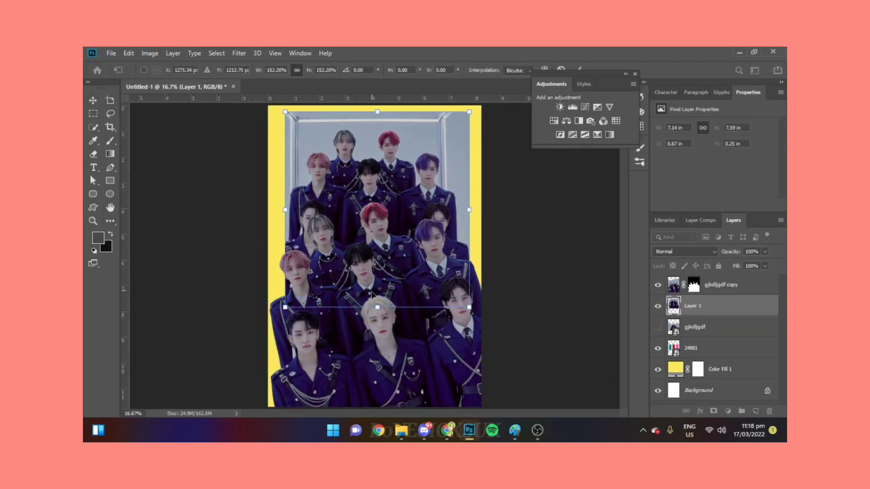
{"action": "left_click", "coordinate": [128, 53]}
{"action": "left_click", "coordinate": [299, 414]}
{"action": "left_click_drag", "start_coordinate": [377, 112], "coordinate": [374, 142]}
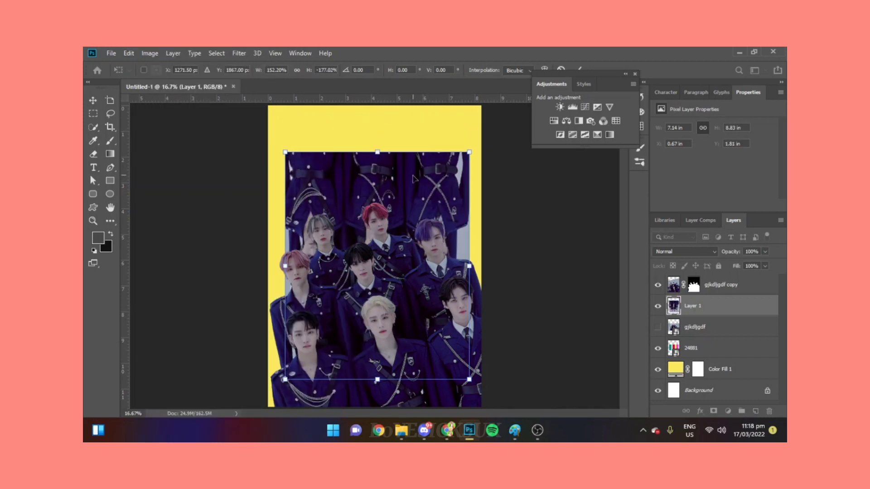
{"action": "left_click", "coordinate": [582, 68]}
{"action": "left_click", "coordinate": [725, 285]}
Duplicate the cut-out group and move the colour-stripe layer above it.
{"action": "key", "text": "ctrl+j"}
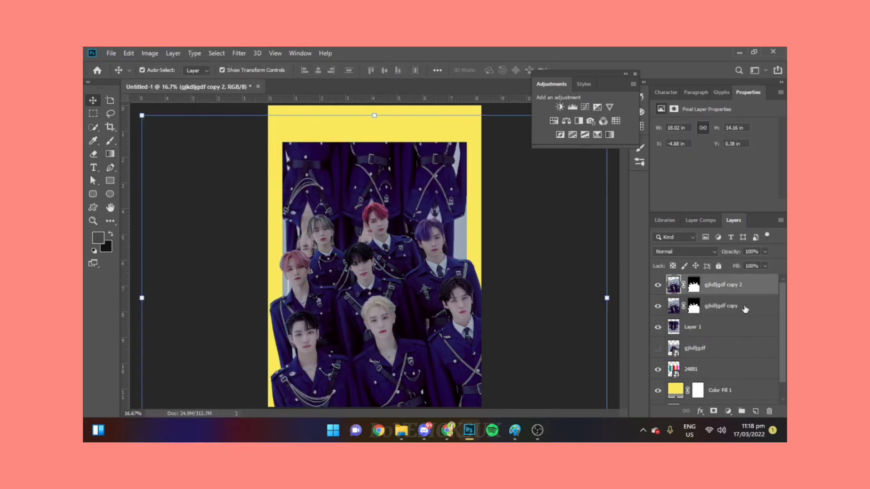
{"action": "left_click", "coordinate": [744, 307]}
{"action": "double_click", "coordinate": [760, 308]}
{"action": "left_click", "coordinate": [390, 274]}
{"action": "left_click", "coordinate": [631, 172]}
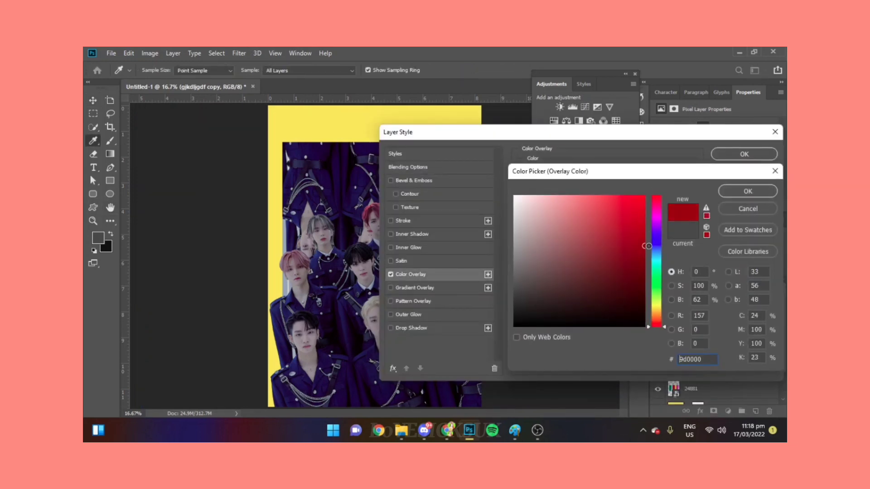
{"action": "left_click", "coordinate": [746, 214]}
{"action": "left_click", "coordinate": [764, 168]}
{"action": "left_click_drag", "start_coordinate": [716, 365], "coordinate": [716, 317]}
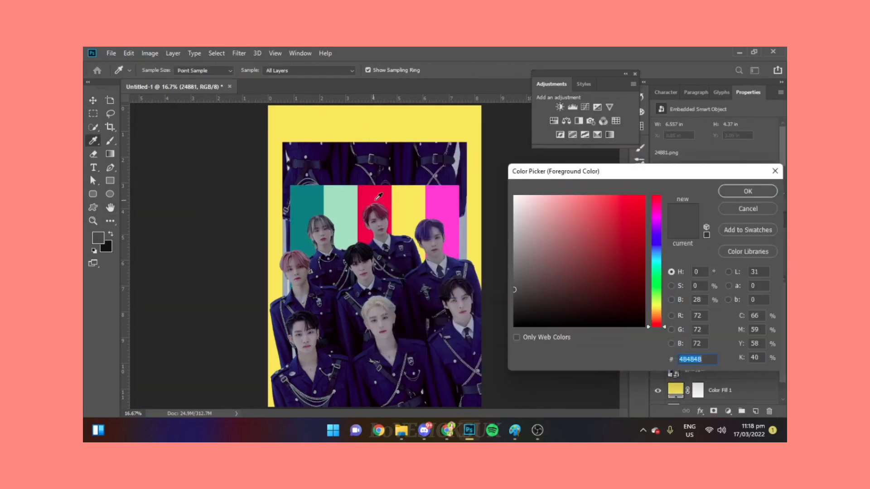
Give the top group copy a red hard-edged Drop Shadow angled -43° toward the upper left.
{"action": "left_click", "coordinate": [738, 191]}
{"action": "key", "text": "ctrl+j"}
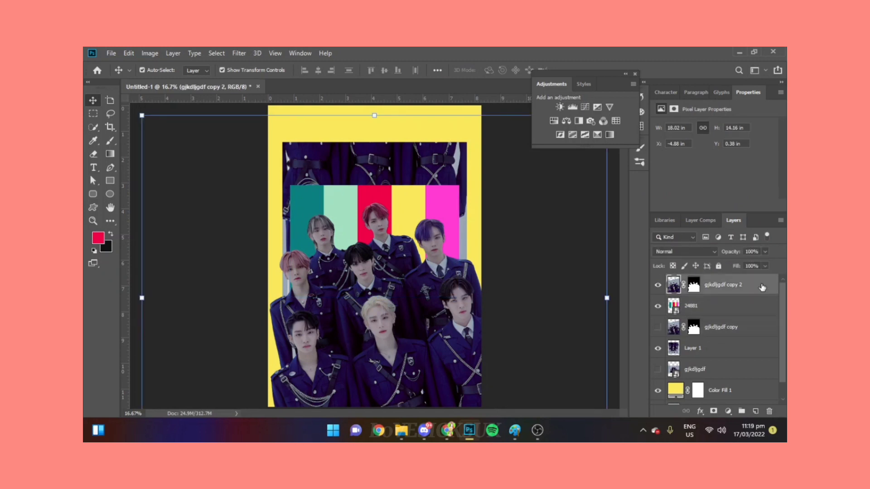
{"action": "double_click", "coordinate": [756, 285]}
{"action": "left_click", "coordinate": [411, 328]}
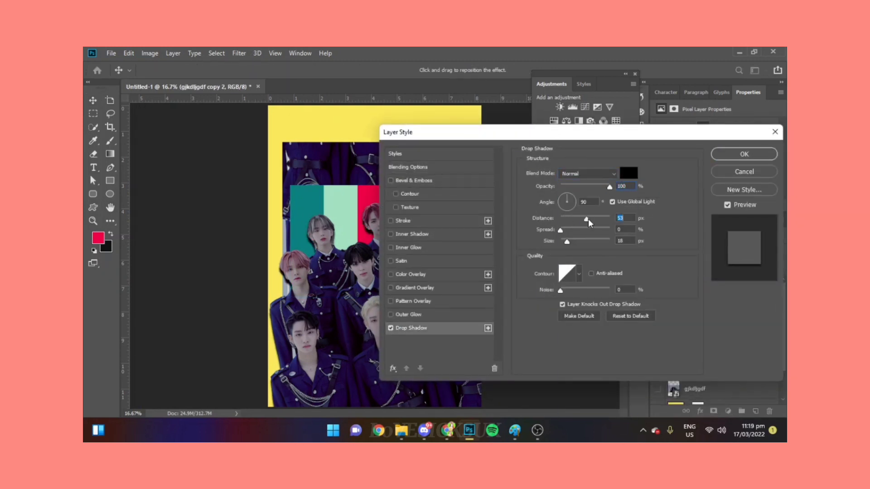
{"action": "mouse_move", "coordinate": [583, 218]}
{"action": "left_mouse_down"}
{"action": "mouse_move", "coordinate": [592, 222]}
{"action": "mouse_move", "coordinate": [561, 241]}
{"action": "left_mouse_up"}
{"action": "left_click_drag", "start_coordinate": [577, 204], "coordinate": [573, 210]}
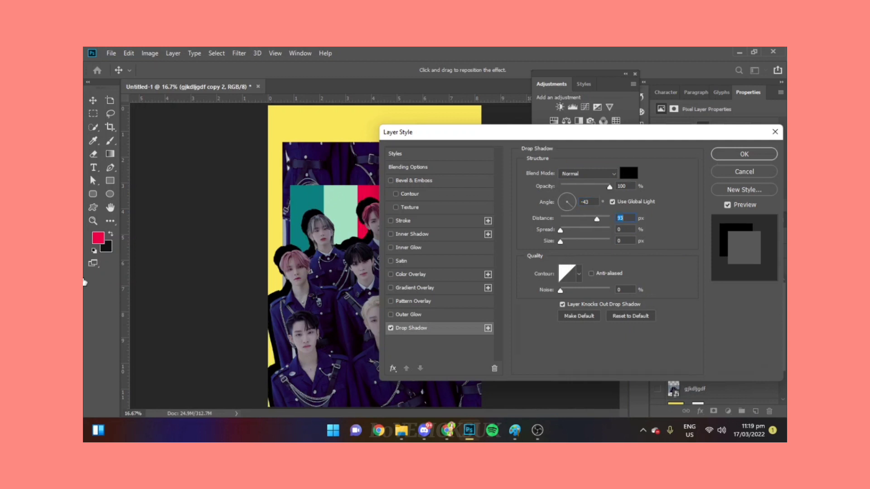
{"action": "left_click", "coordinate": [629, 173]}
{"action": "left_click", "coordinate": [747, 191]}
{"action": "left_click", "coordinate": [744, 154]}
Hide the stripe layer and the unused cut-out copy.
{"action": "key", "text": "v"}
{"action": "left_click", "coordinate": [657, 325]}
{"action": "left_click", "coordinate": [707, 347]}
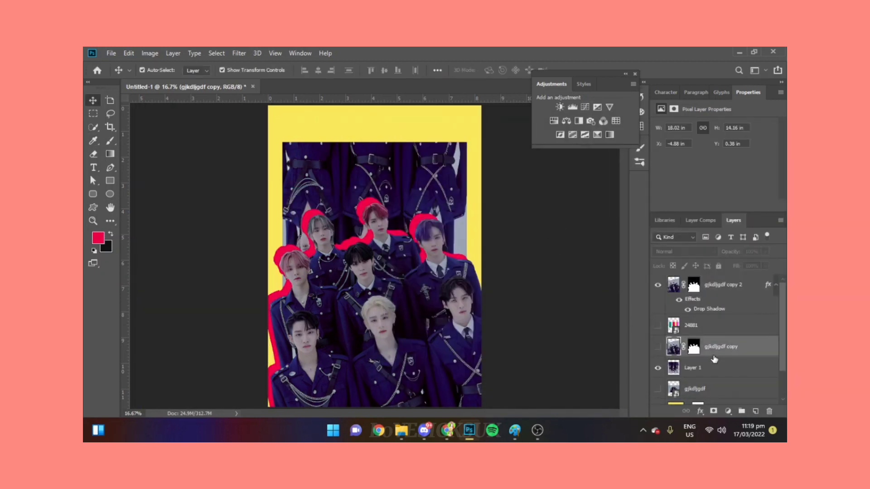
Crop the empty area off the top of the page.
{"action": "key", "text": "c"}
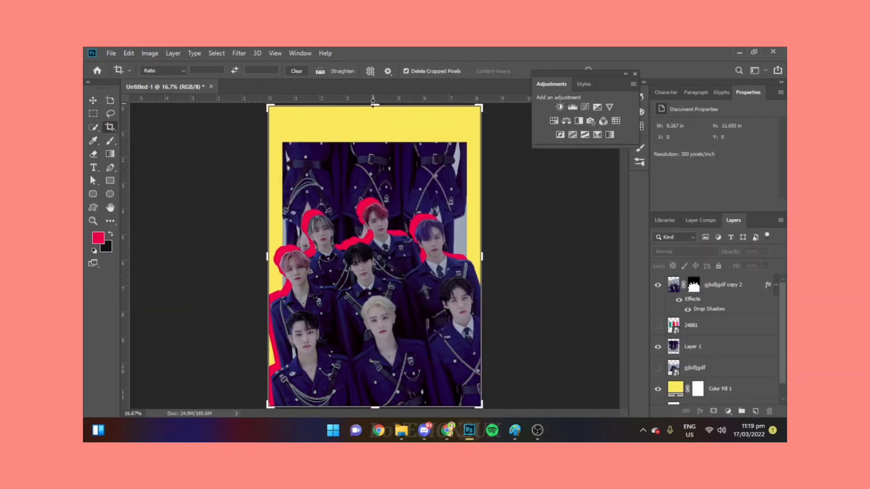
{"action": "left_click_drag", "start_coordinate": [375, 107], "coordinate": [378, 129]}
{"action": "key", "text": "Return"}
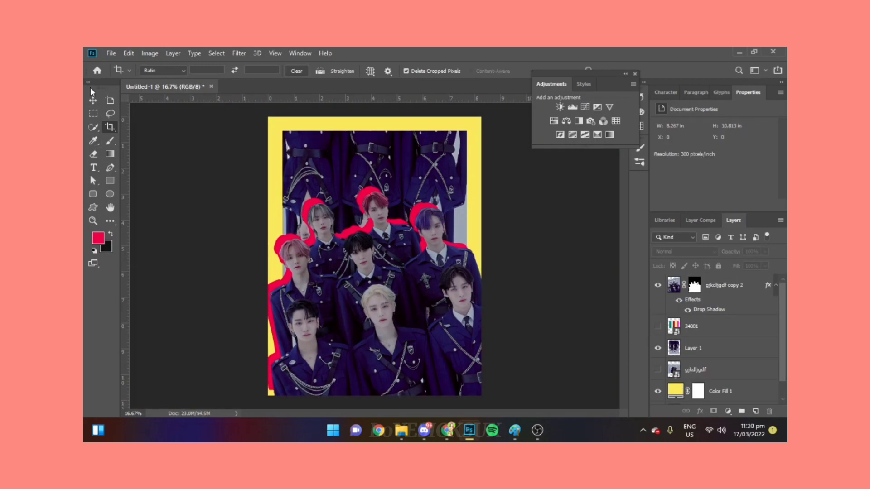
{"action": "key", "text": "v"}
Add Black & White and Gradient Map adjustments clipped to the top cut-out copy.
{"action": "left_click", "coordinate": [725, 285]}
{"action": "left_click", "coordinate": [578, 120]}
{"action": "key", "text": "ctrl+alt+g"}
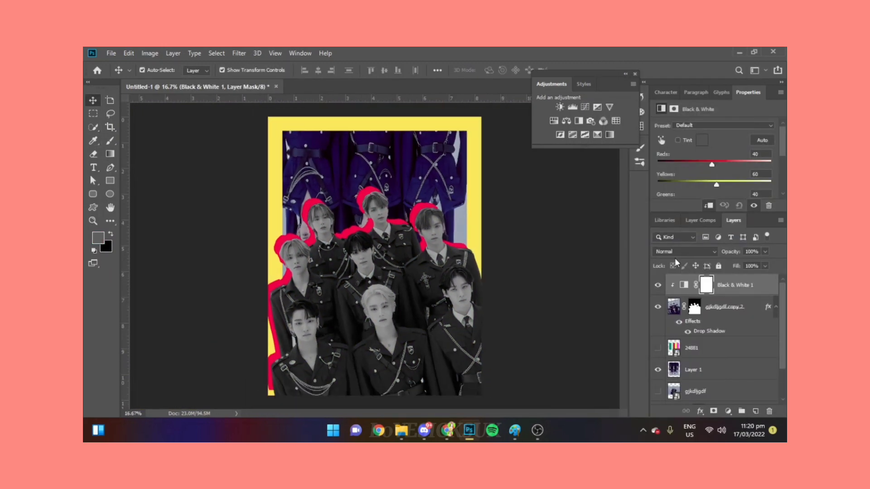
{"action": "left_click", "coordinate": [725, 307]}
{"action": "left_click", "coordinate": [728, 411]}
{"action": "left_click", "coordinate": [723, 397]}
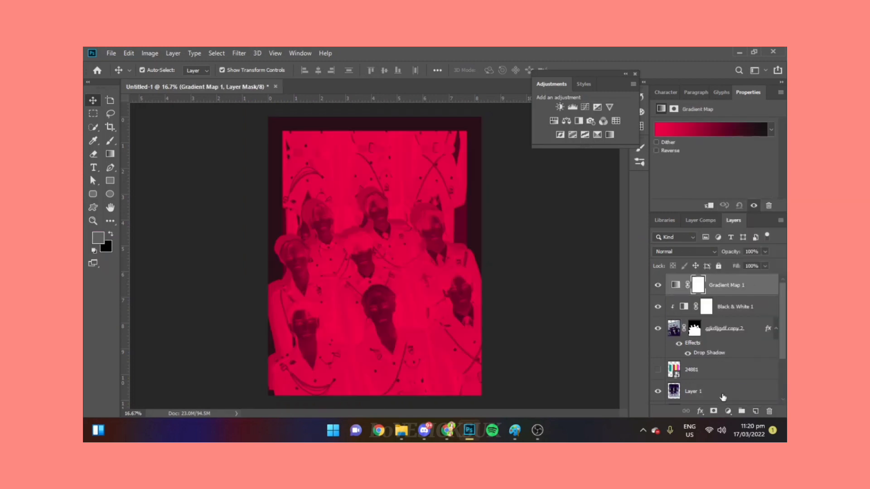
{"action": "key", "text": "ctrl+alt+g"}
Set the gradient map's right stop to pure white.
{"action": "left_click", "coordinate": [711, 129]}
{"action": "double_click", "coordinate": [549, 286]}
{"action": "left_click", "coordinate": [747, 190]}
{"action": "left_click", "coordinate": [758, 286]}
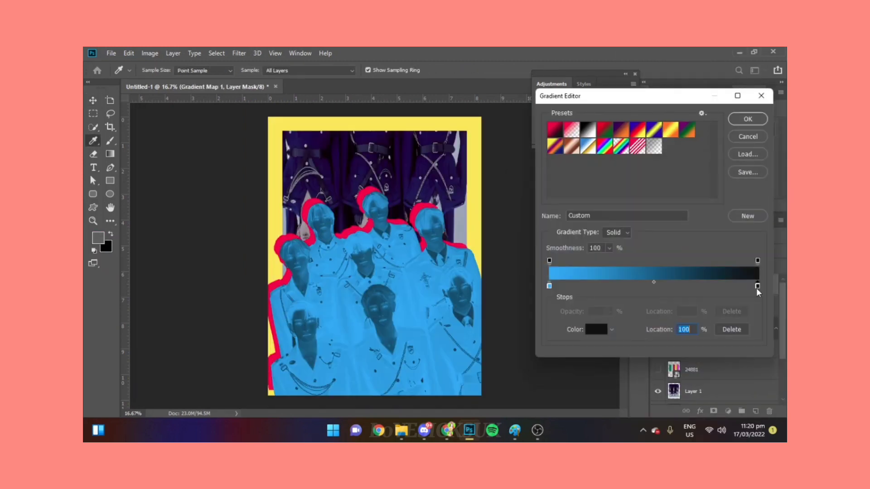
{"action": "double_click", "coordinate": [758, 286]}
{"action": "left_click", "coordinate": [519, 196]}
{"action": "left_click_drag", "start_coordinate": [524, 257], "coordinate": [514, 195]}
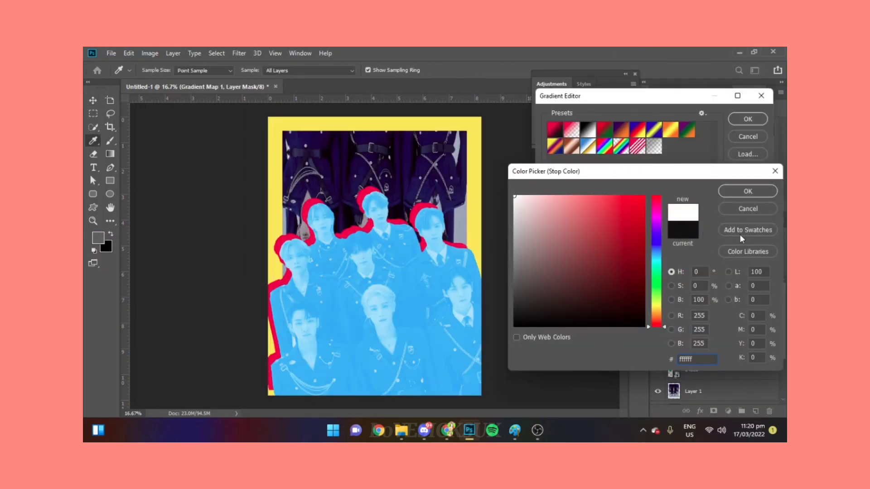
{"action": "left_click", "coordinate": [747, 191]}
{"action": "double_click", "coordinate": [549, 285]}
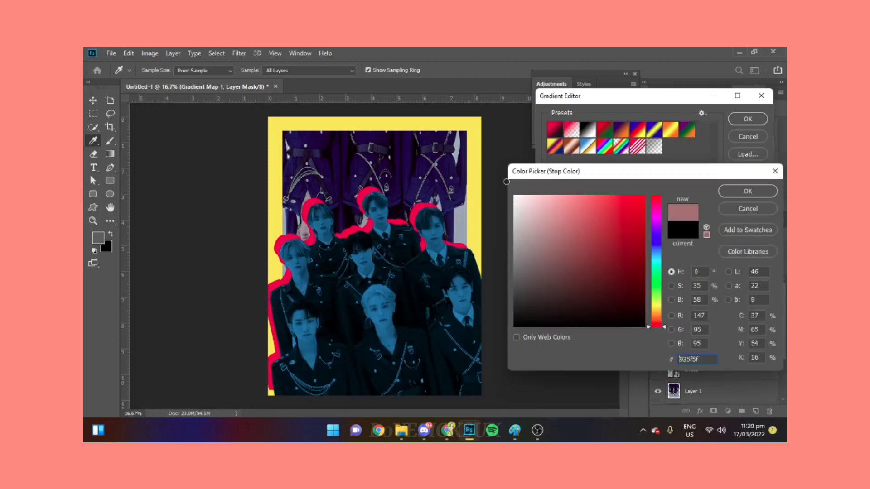
{"action": "key", "text": "Return"}
Move the white stop to location 62 and make the left stop magenta.
{"action": "mouse_move", "coordinate": [549, 286]}
{"action": "left_mouse_down"}
{"action": "mouse_move", "coordinate": [706, 286]}
{"action": "mouse_move", "coordinate": [677, 286]}
{"action": "left_mouse_up"}
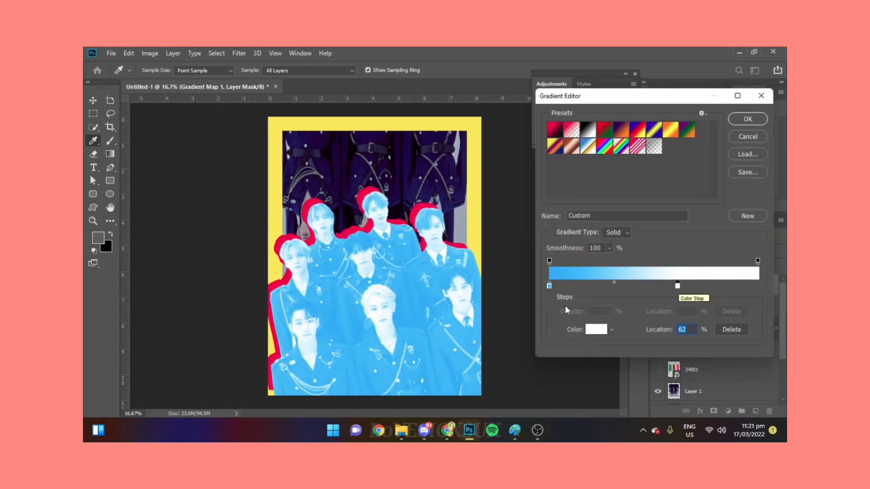
{"action": "double_click", "coordinate": [549, 286]}
{"action": "left_click", "coordinate": [656, 219]}
{"action": "left_click_drag", "start_coordinate": [616, 214], "coordinate": [637, 200]}
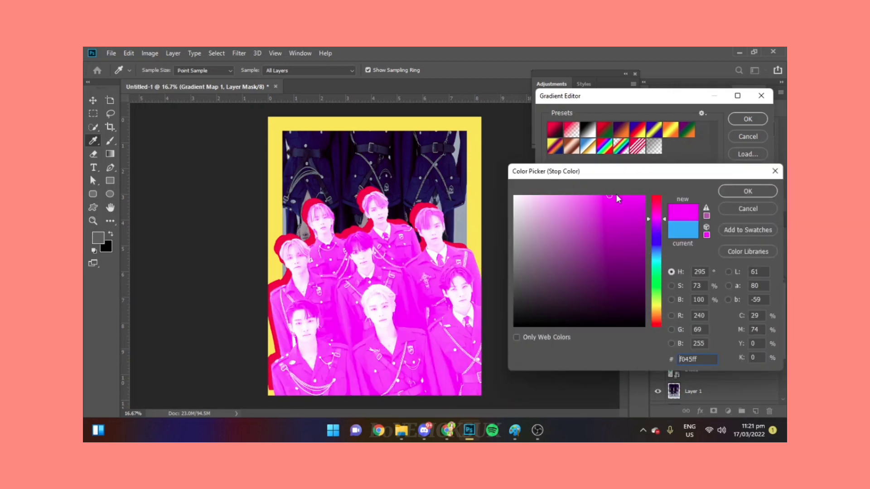
{"action": "left_click", "coordinate": [747, 191]}
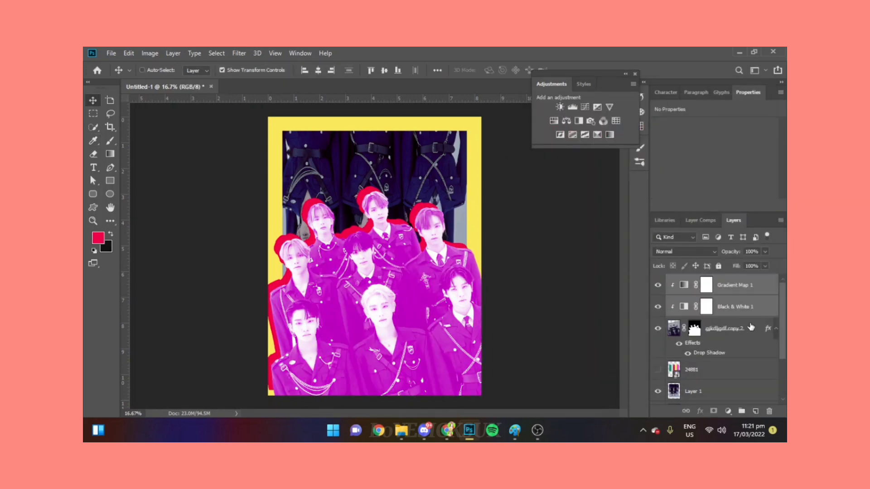
{"action": "right_click", "coordinate": [766, 327]}
Make a merged visible copy and apply a Color Halftone filter to it.
{"action": "left_click", "coordinate": [630, 352]}
{"action": "left_click", "coordinate": [239, 53]}
{"action": "left_click", "coordinate": [385, 189]}
{"action": "left_click", "coordinate": [497, 159]}
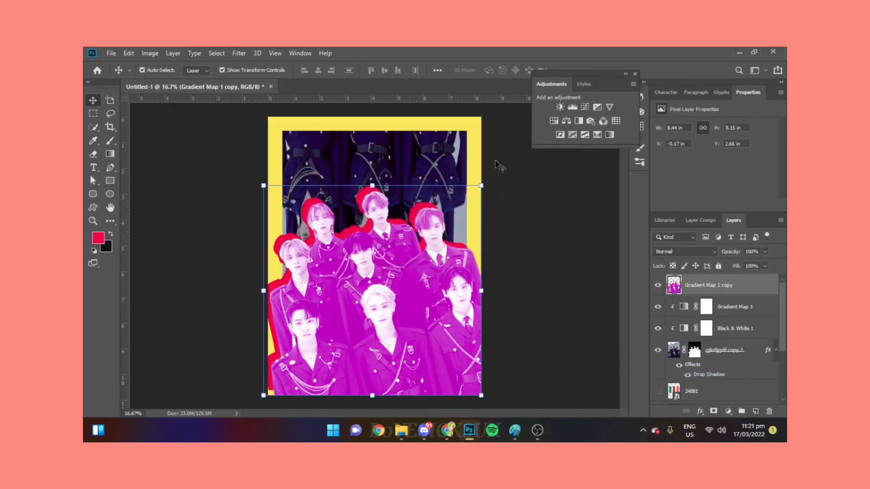
Set the halftone copy to Multiply blend mode at 42% opacity.
{"action": "left_click", "coordinate": [679, 251]}
{"action": "left_click", "coordinate": [675, 200]}
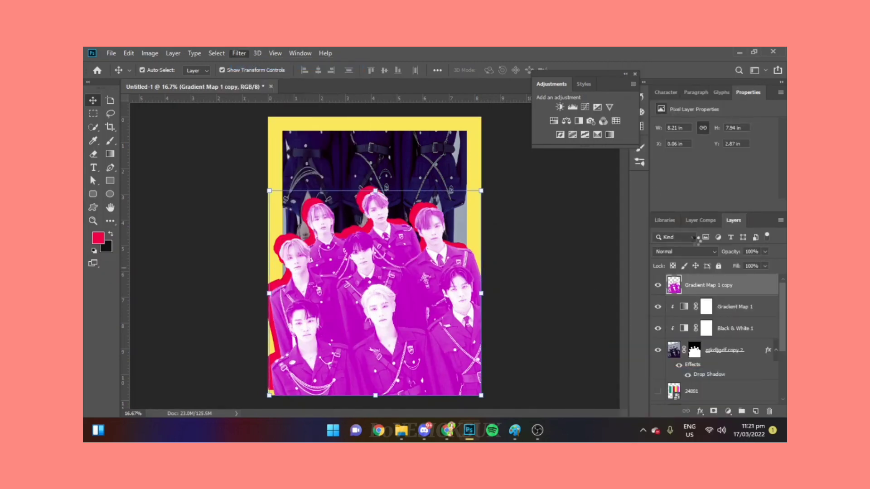
{"action": "left_click", "coordinate": [679, 251]}
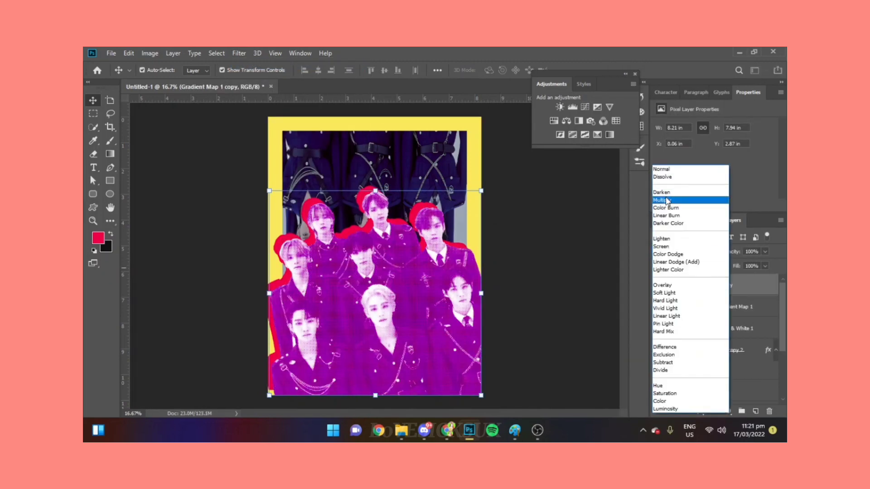
{"action": "left_click", "coordinate": [665, 201]}
{"action": "left_click", "coordinate": [765, 251]}
{"action": "left_click_drag", "start_coordinate": [769, 262], "coordinate": [731, 269]}
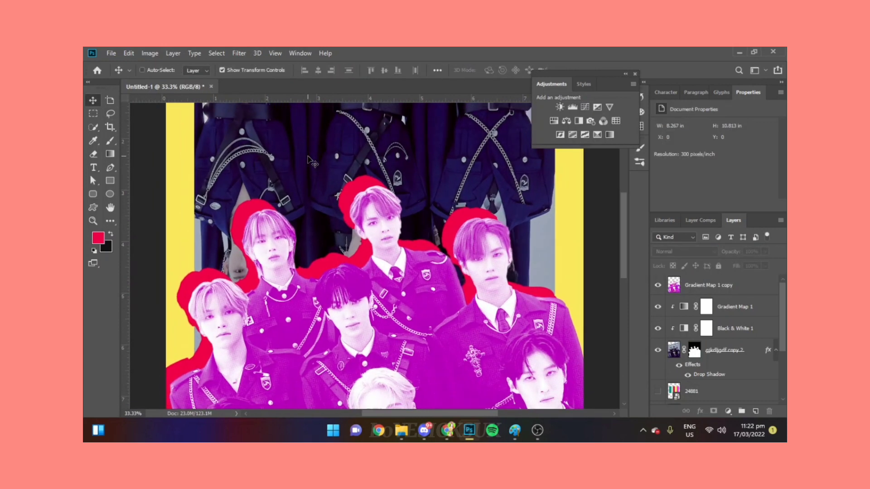
Sample teal as foreground and yellow as background colour from the stripe palette.
{"action": "left_click", "coordinate": [728, 411]}
{"action": "left_click", "coordinate": [658, 351]}
{"action": "left_click", "coordinate": [98, 237]}
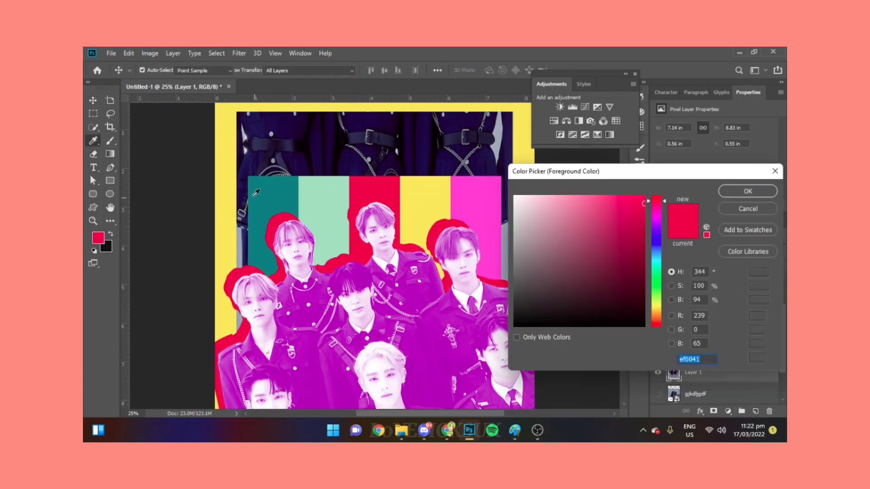
{"action": "left_click", "coordinate": [272, 217]}
{"action": "left_click", "coordinate": [748, 191]}
{"action": "left_click", "coordinate": [106, 247]}
{"action": "left_click", "coordinate": [746, 190]}
Add a Gradient Map clipped to Layer 1 with black, teal at 39% and yellow at 46% stops.
{"action": "left_click", "coordinate": [728, 411]}
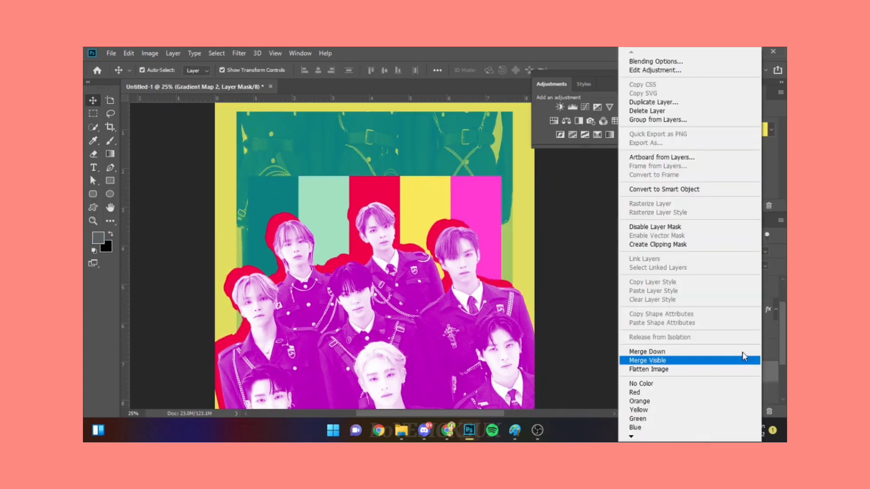
{"action": "left_click", "coordinate": [707, 357]}
{"action": "scroll", "coordinate": [666, 326], "scroll_direction": "down", "scroll_amount": 2}
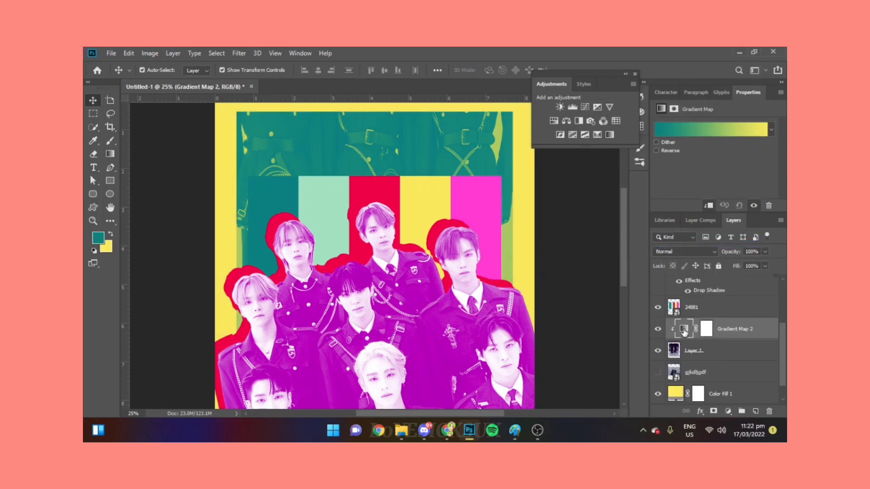
{"action": "left_click", "coordinate": [700, 126]}
{"action": "double_click", "coordinate": [719, 286]}
{"action": "left_click", "coordinate": [748, 163]}
{"action": "left_click", "coordinate": [579, 286]}
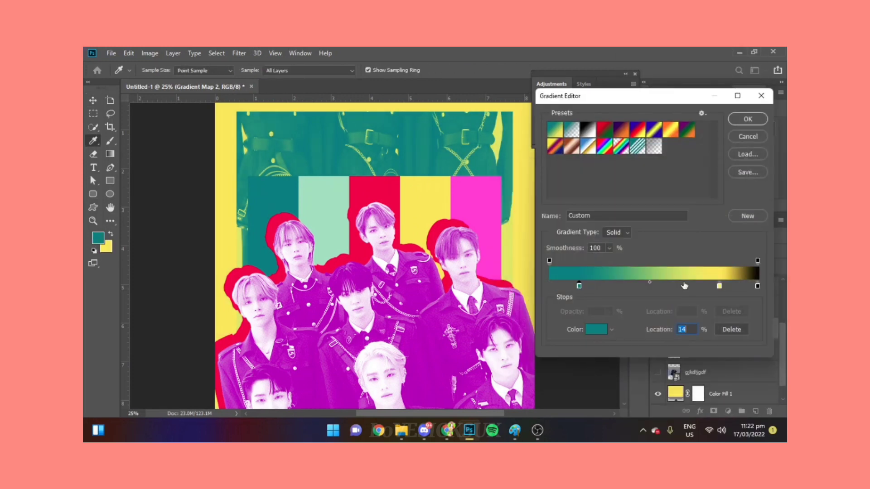
{"action": "left_click_drag", "start_coordinate": [758, 286], "coordinate": [550, 286]}
{"action": "left_click_drag", "start_coordinate": [719, 286], "coordinate": [754, 285]}
{"action": "mouse_move", "coordinate": [579, 286]}
{"action": "left_mouse_down"}
{"action": "mouse_move", "coordinate": [679, 286]}
{"action": "mouse_move", "coordinate": [631, 286]}
{"action": "left_mouse_up"}
{"action": "left_click_drag", "start_coordinate": [754, 286], "coordinate": [646, 286]}
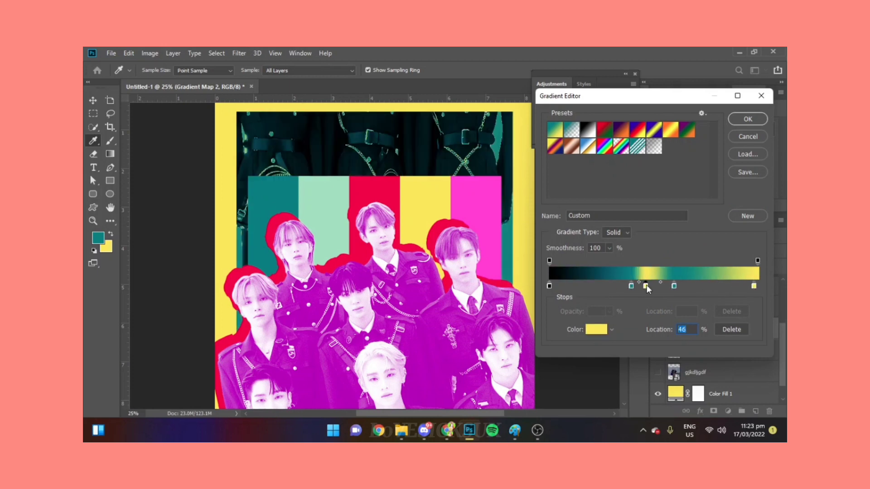
{"action": "left_click", "coordinate": [747, 118]}
Hide the striped palette image and start Liquify on the background photo.
{"action": "key", "text": "v"}
{"action": "left_click", "coordinate": [658, 285]}
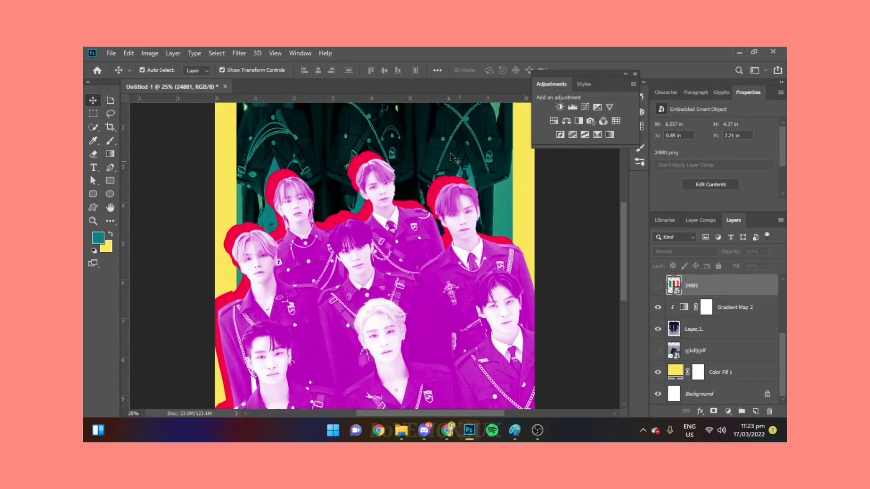
{"action": "left_click", "coordinate": [706, 329]}
{"action": "left_click", "coordinate": [239, 53]}
{"action": "left_click", "coordinate": [252, 96]}
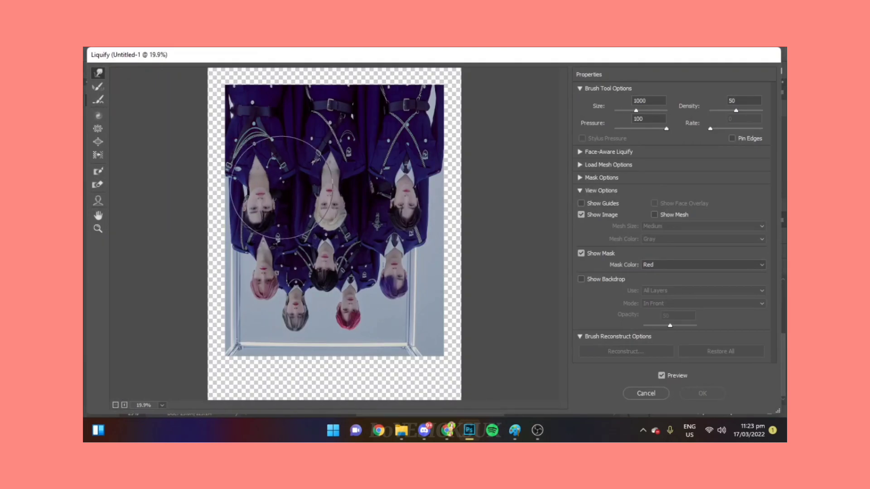
Twirl the background photo in Liquify, then stamp a merged copy with Ctrl+Alt+E.
{"action": "mouse_move", "coordinate": [281, 188]}
{"action": "left_mouse_down"}
{"action": "mouse_move", "coordinate": [326, 200]}
{"action": "mouse_move", "coordinate": [178, 180]}
{"action": "left_mouse_up"}
{"action": "key", "text": "ctrl+z"}
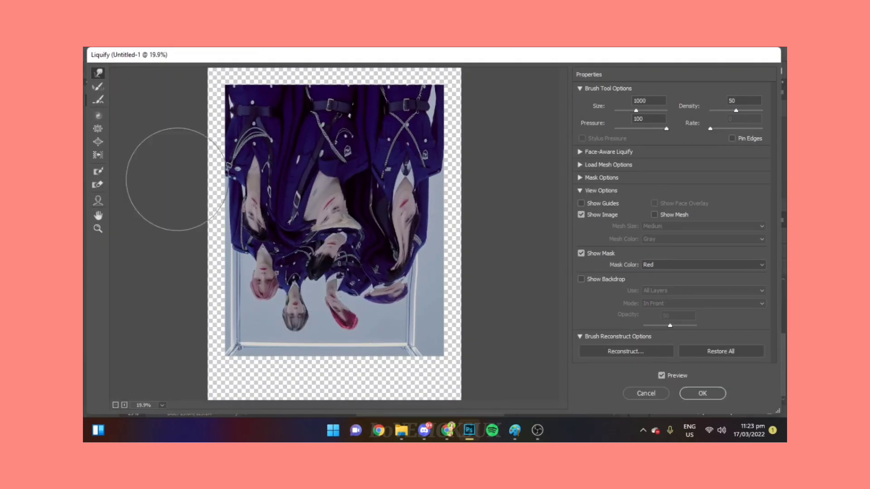
{"action": "left_click_drag", "start_coordinate": [331, 217], "coordinate": [335, 220]}
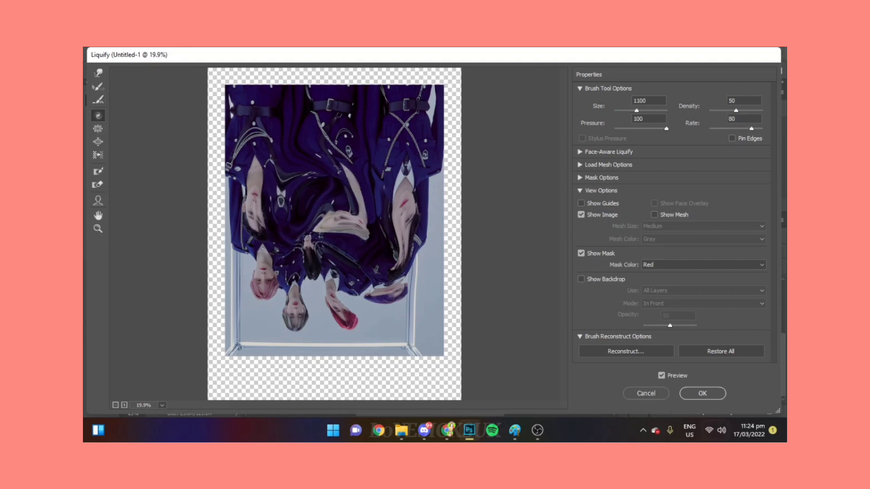
{"action": "left_click", "coordinate": [702, 393]}
{"action": "left_click", "coordinate": [730, 307]}
{"action": "key", "text": "ctrl+alt+e"}
Apply a Color Halftone dot texture to the Gradient Map 2 copy.
{"action": "left_click", "coordinate": [239, 53]}
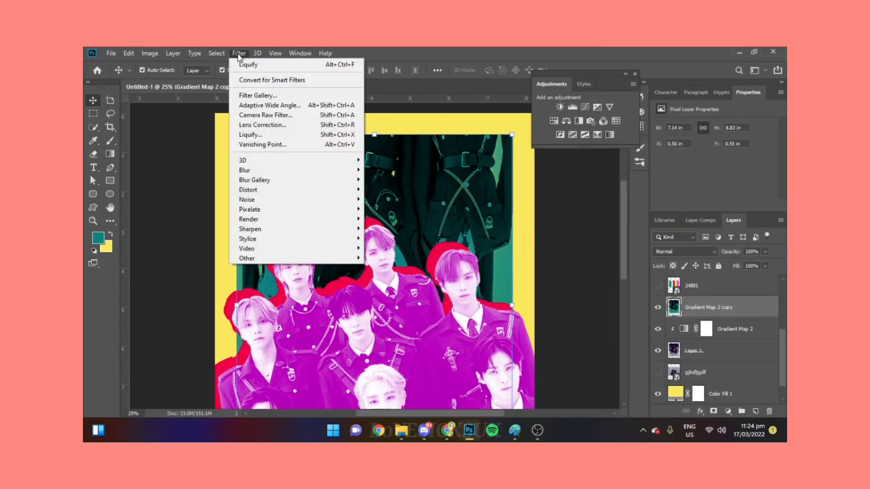
{"action": "left_click", "coordinate": [409, 211]}
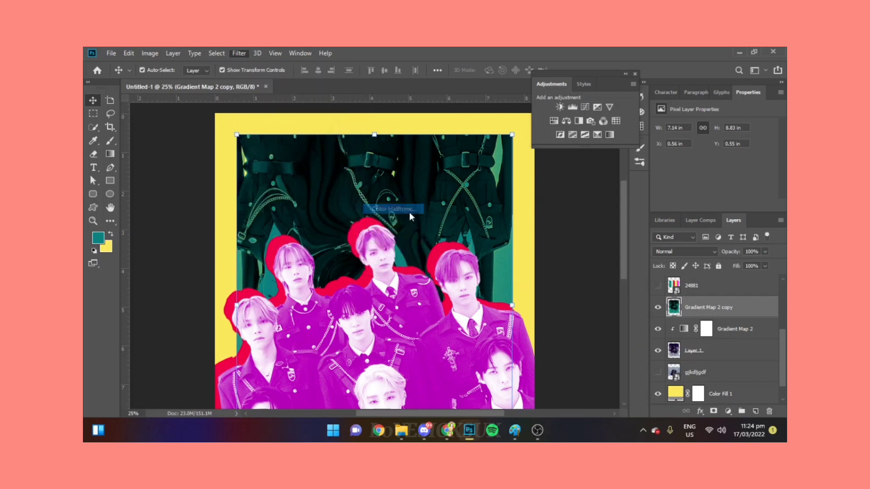
{"action": "left_click", "coordinate": [694, 252]}
{"action": "key", "text": "Escape"}
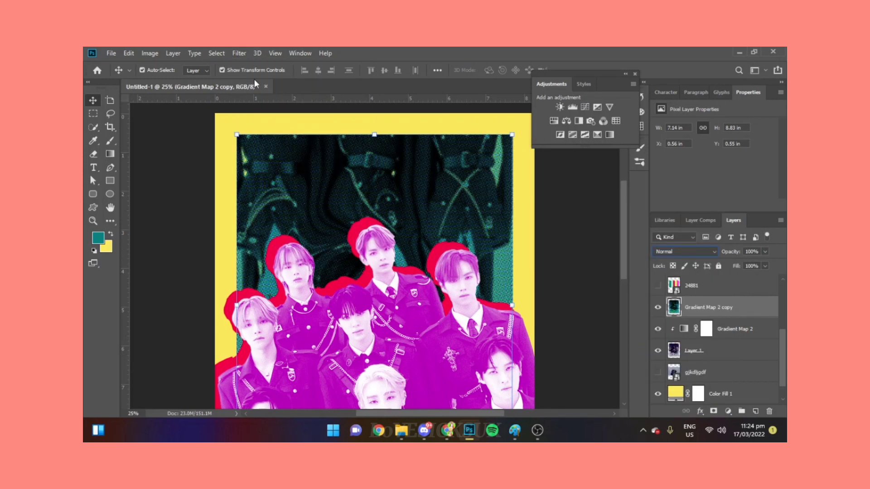
{"action": "key", "text": "ctrl+z"}
{"action": "left_click", "coordinate": [239, 53]}
{"action": "mouse_move", "coordinate": [250, 210]}
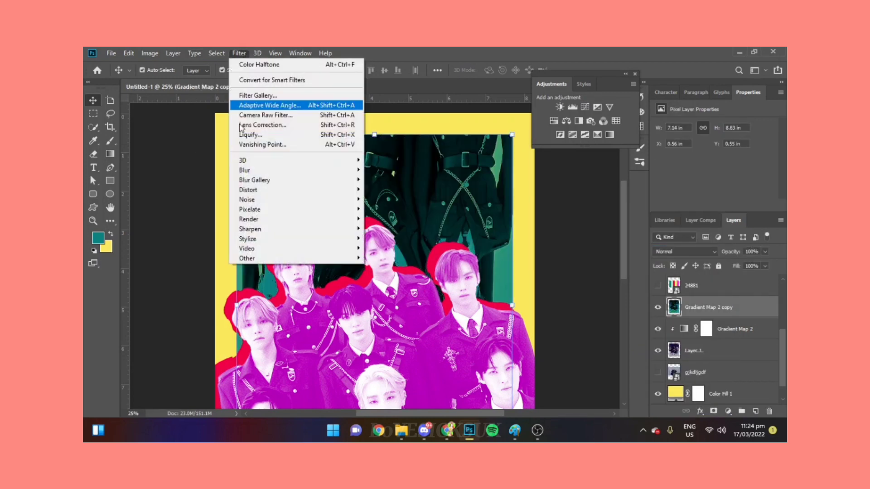
{"action": "left_click", "coordinate": [406, 212]}
{"action": "key", "text": "Return"}
Add a Black & White adjustment clipped to the halftone copy, left in Normal blending.
{"action": "left_click", "coordinate": [685, 251]}
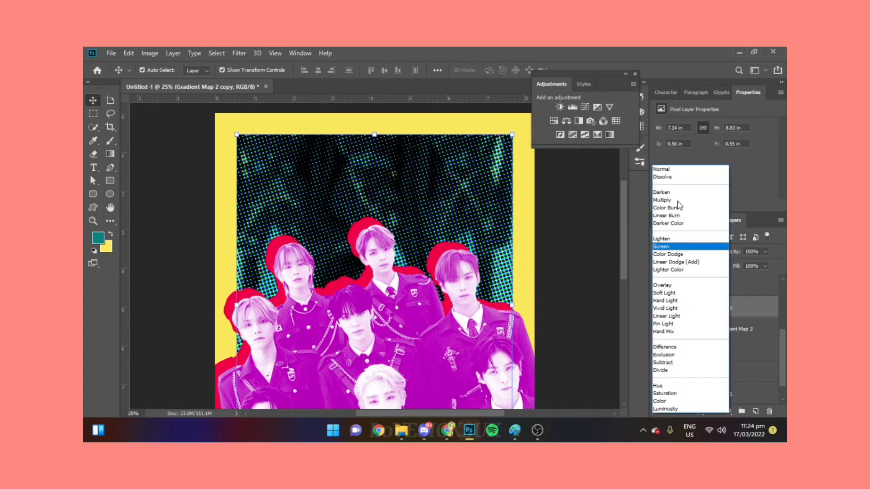
{"action": "left_click", "coordinate": [728, 411]}
{"action": "left_click", "coordinate": [735, 325]}
{"action": "key", "text": "ctrl+alt+g"}
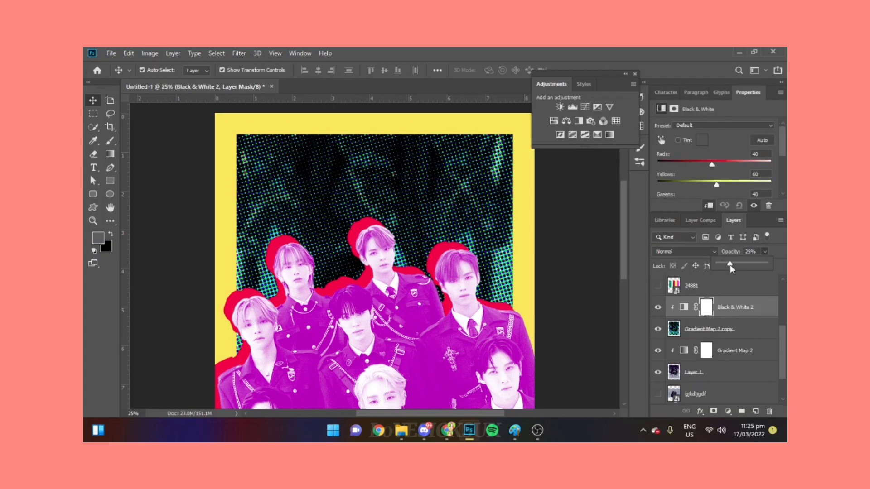
{"action": "left_click", "coordinate": [725, 329]}
{"action": "left_click", "coordinate": [706, 307]}
{"action": "left_click", "coordinate": [684, 251]}
{"action": "left_click", "coordinate": [669, 168]}
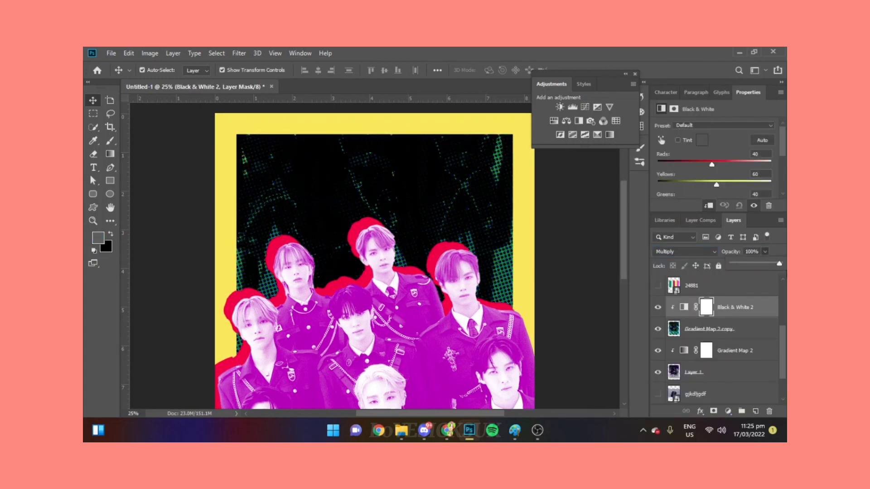
{"action": "left_click", "coordinate": [725, 329]}
{"action": "left_click", "coordinate": [707, 307]}
Change the halftone copy's blend mode and lower its opacity to 29%.
{"action": "left_click", "coordinate": [725, 329]}
{"action": "left_click", "coordinate": [700, 252]}
{"action": "left_click", "coordinate": [679, 170]}
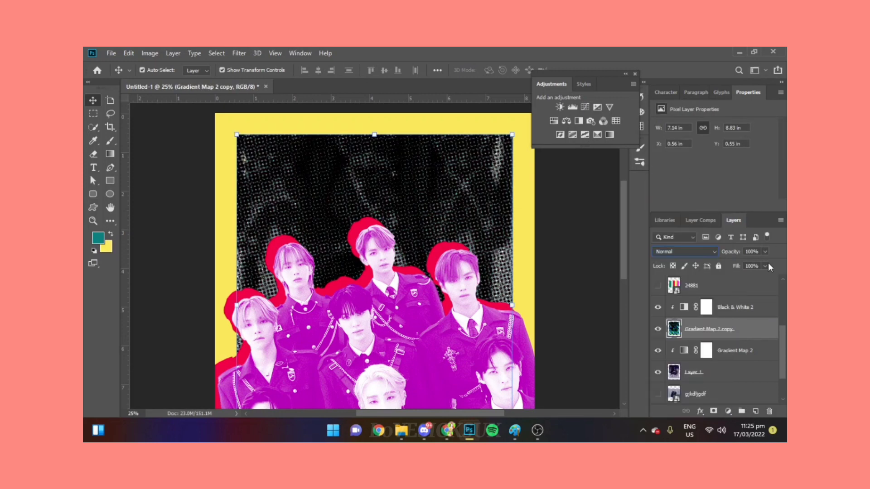
{"action": "left_click_drag", "start_coordinate": [765, 251], "coordinate": [732, 263]}
{"action": "left_click", "coordinate": [607, 266]}
{"action": "key", "text": "ctrl+0"}
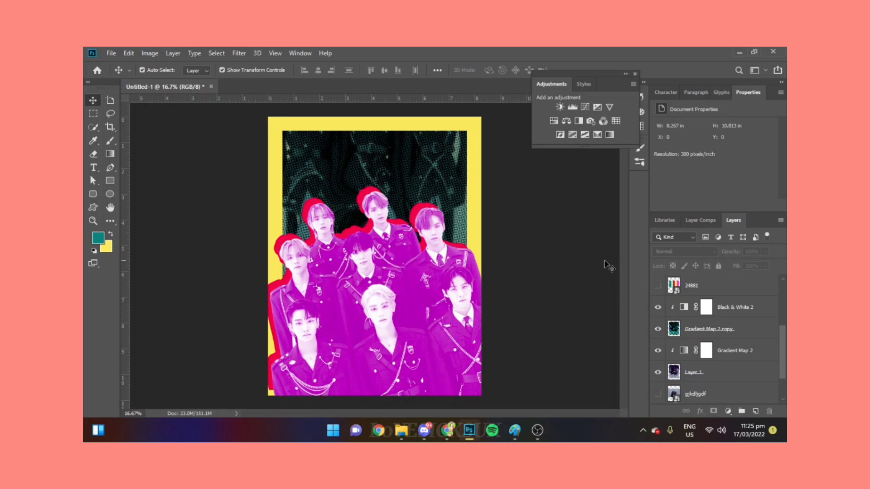
Try a teal spray brush on the frame, then undo it and shrink the brush.
{"action": "scroll", "coordinate": [716, 344], "scroll_direction": "down", "scroll_amount": 2}
{"action": "left_click", "coordinate": [707, 350]}
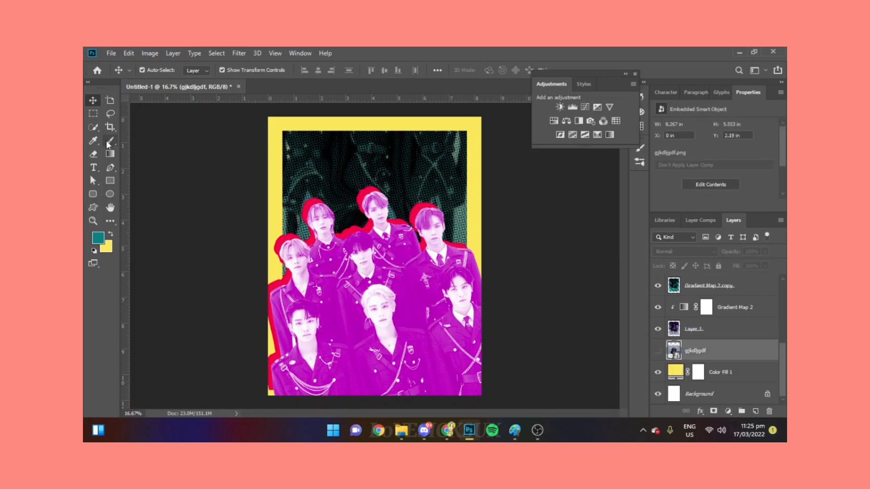
{"action": "left_click", "coordinate": [110, 141]}
{"action": "left_click", "coordinate": [157, 71]}
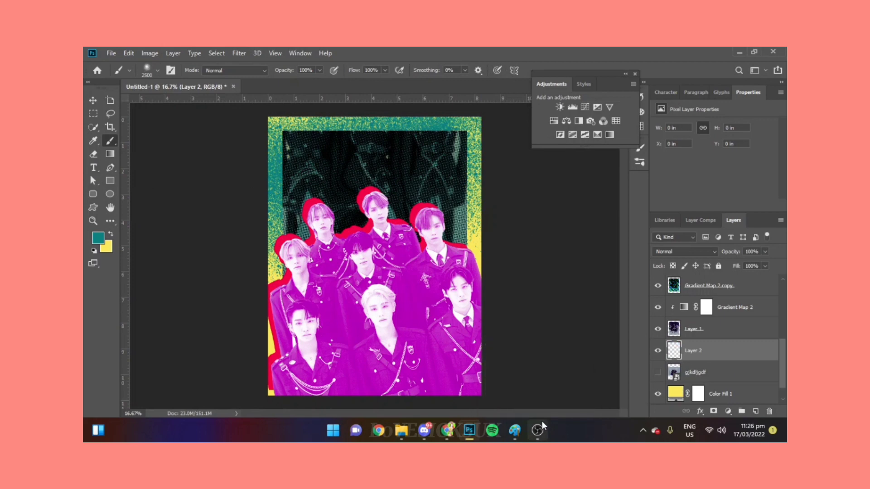
{"action": "key", "text": "ctrl+z"}
{"action": "key", "text": "bracketleft"}
{"action": "key", "text": "bracketleft"}
{"action": "key", "text": "bracketleft"}
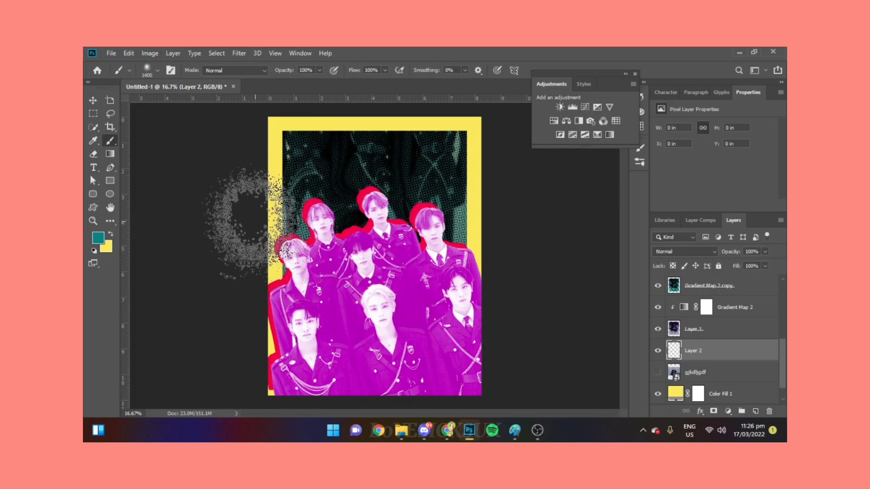
Undo a magenta spray test and preview bright green 90ff00 for the frame fill.
{"action": "left_click", "coordinate": [98, 238]}
{"action": "left_click", "coordinate": [748, 189]}
{"action": "left_click_drag", "start_coordinate": [277, 123], "coordinate": [476, 190]}
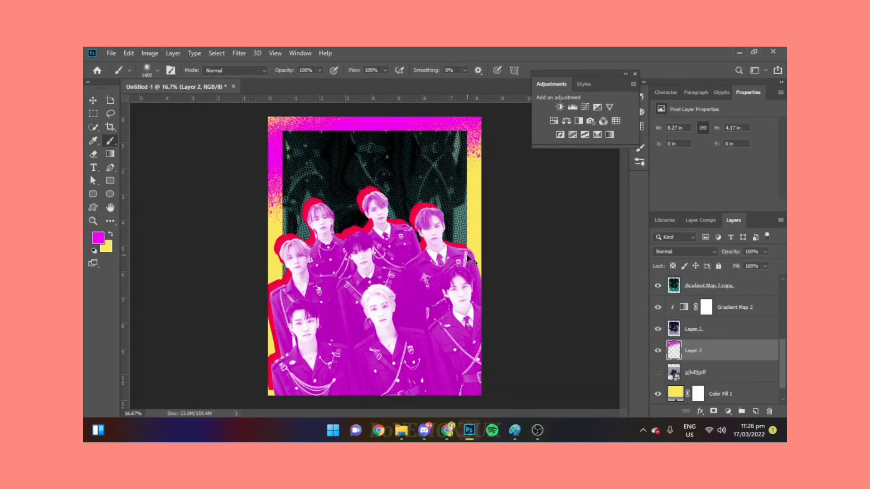
{"action": "key", "text": "ctrl+z"}
{"action": "key", "text": "bracketleft"}
{"action": "key", "text": "bracketleft"}
{"action": "key", "text": "bracketleft"}
{"action": "double_click", "coordinate": [675, 392]}
{"action": "left_click_drag", "start_coordinate": [657, 239], "coordinate": [656, 300]}
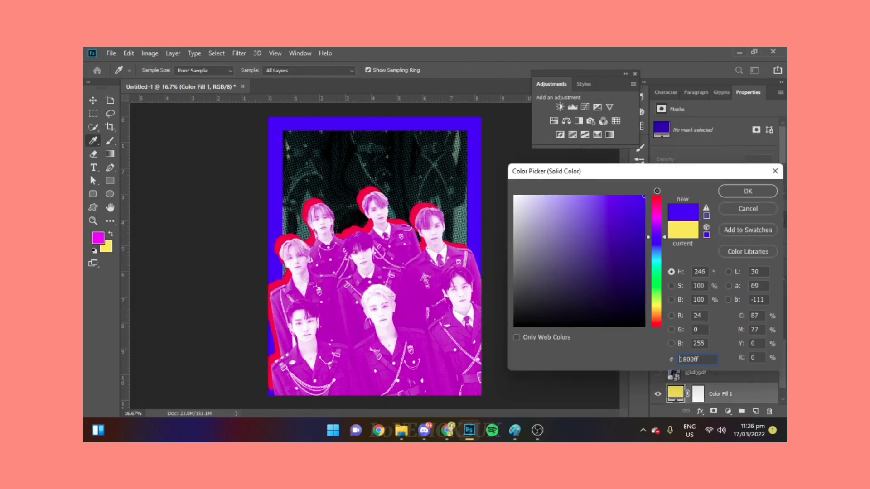
Confirm the green frame and rearrange Gradient Map 2's colours toward yellow and teal.
{"action": "left_click", "coordinate": [745, 191]}
{"action": "double_click", "coordinate": [676, 310]}
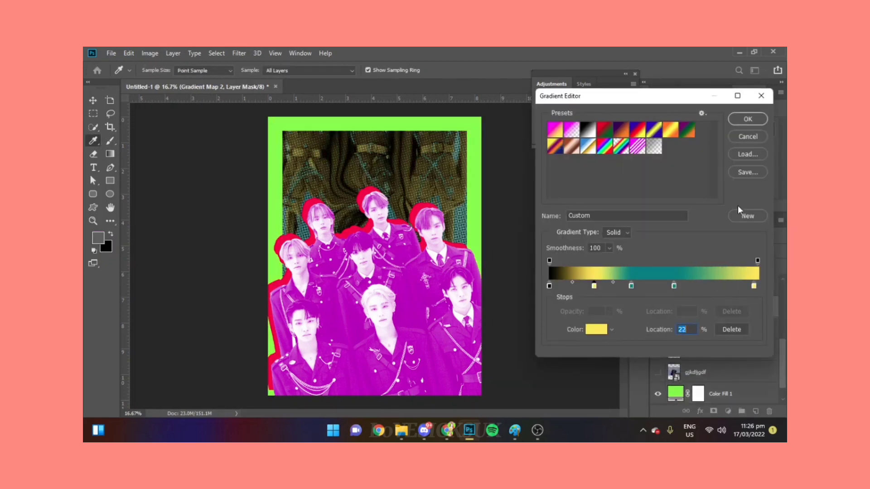
{"action": "left_click", "coordinate": [743, 118]}
Apply the edited gradient and change the frame fill to lime #ccff00.
{"action": "double_click", "coordinate": [675, 393]}
{"action": "left_click", "coordinate": [641, 232]}
{"action": "left_click_drag", "start_coordinate": [642, 232], "coordinate": [644, 200]}
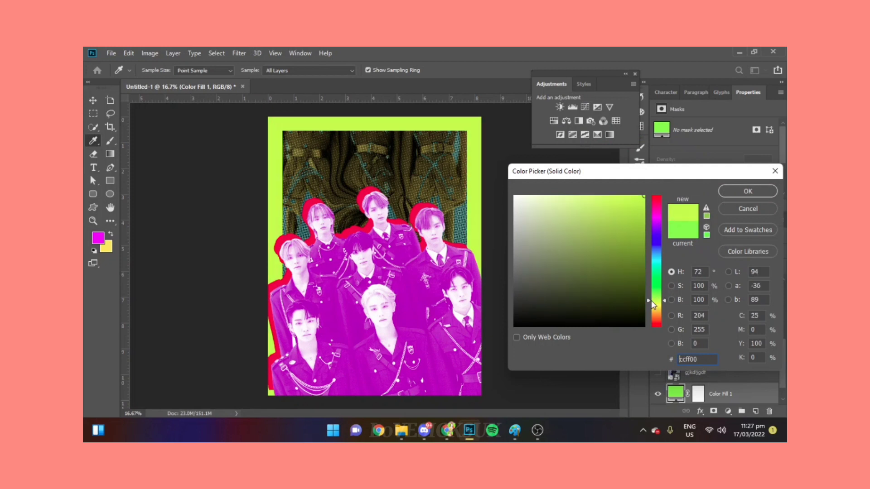
{"action": "left_click", "coordinate": [747, 191]}
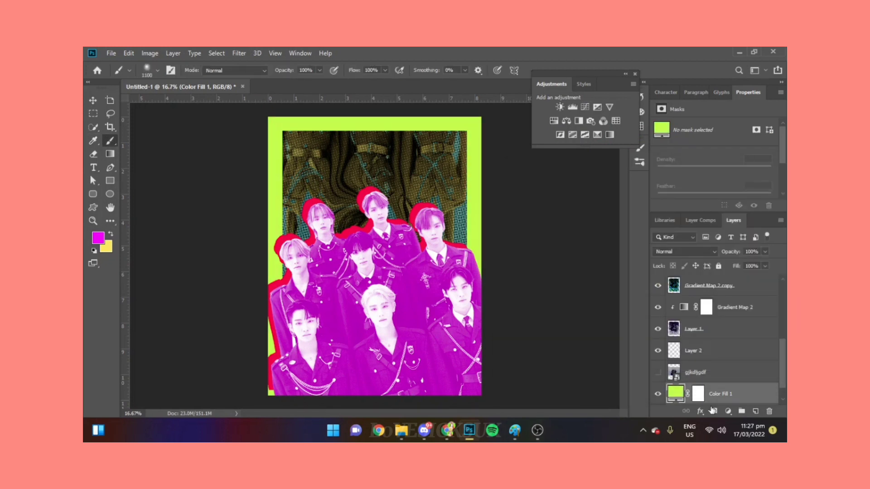
{"action": "scroll", "coordinate": [743, 317], "scroll_direction": "up", "scroll_amount": 3}
{"action": "left_click", "coordinate": [743, 308]}
Drop the selection and choose a textured brush preset for painting.
{"action": "scroll", "coordinate": [743, 310], "scroll_direction": "up", "scroll_amount": 1}
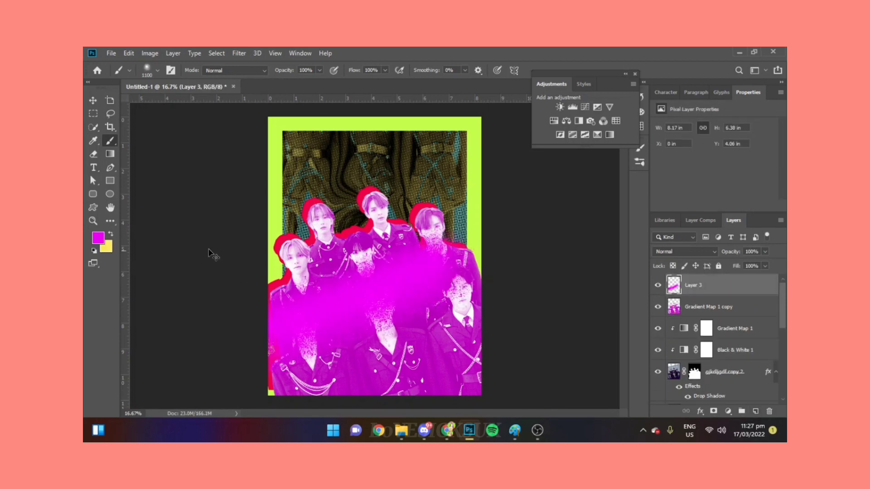
{"action": "left_click", "coordinate": [147, 70]}
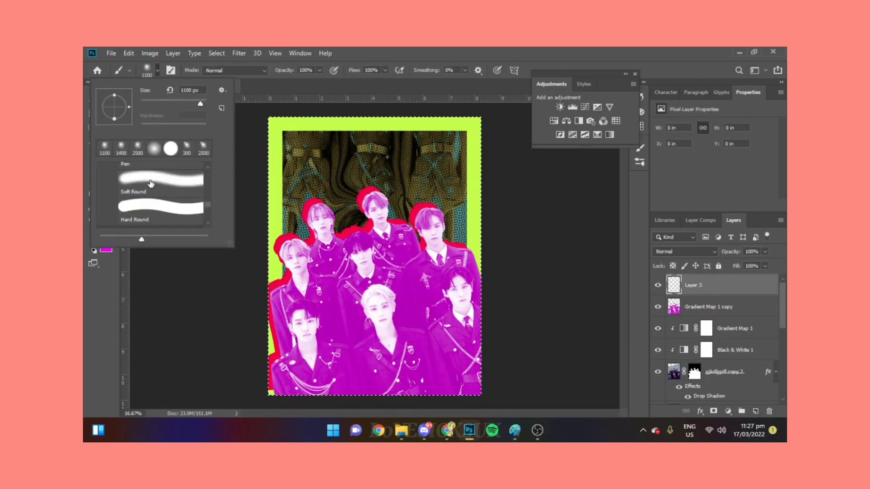
{"action": "key", "text": "Escape"}
{"action": "key", "text": "w"}
{"action": "key", "text": "ctrl+d"}
{"action": "key", "text": "b"}
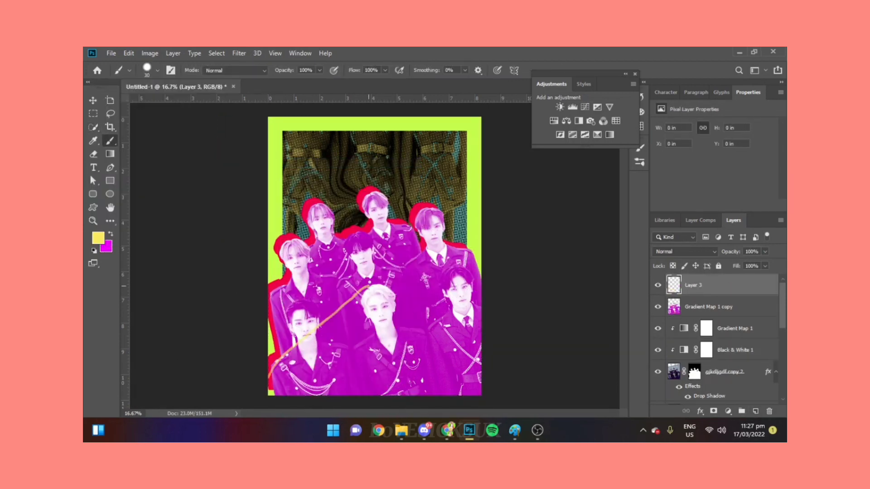
{"action": "left_click", "coordinate": [147, 70]}
{"action": "scroll", "coordinate": [154, 190], "scroll_direction": "down", "scroll_amount": 3}
{"action": "scroll", "coordinate": [154, 191], "scroll_direction": "down", "scroll_amount": 3}
{"action": "double_click", "coordinate": [154, 175]}
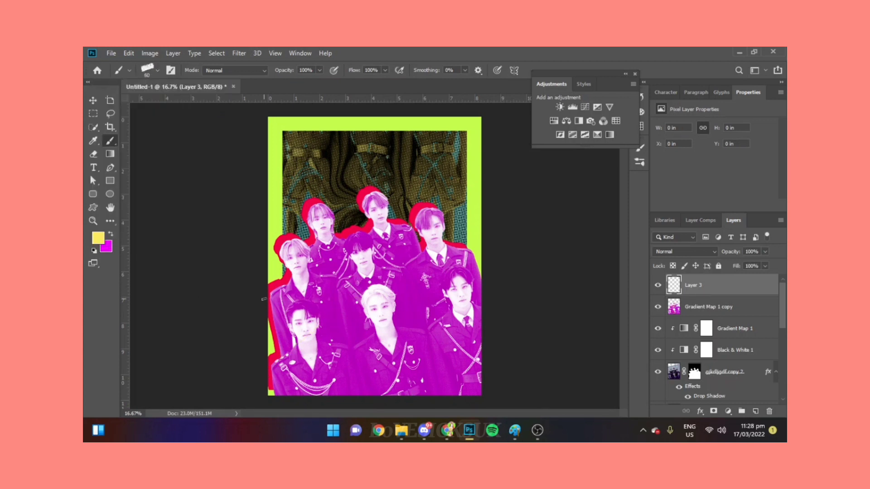
Paint a thick yellow diagonal stroke on Layer 3 and move it behind the group photo.
{"action": "left_click_drag", "start_coordinate": [263, 302], "coordinate": [524, 327]}
{"action": "key", "text": "ctrl+z"}
{"action": "left_click", "coordinate": [147, 70]}
{"action": "scroll", "coordinate": [154, 190], "scroll_direction": "down", "scroll_amount": 3}
{"action": "double_click", "coordinate": [154, 174]}
{"action": "left_click_drag", "start_coordinate": [480, 243], "coordinate": [272, 391]}
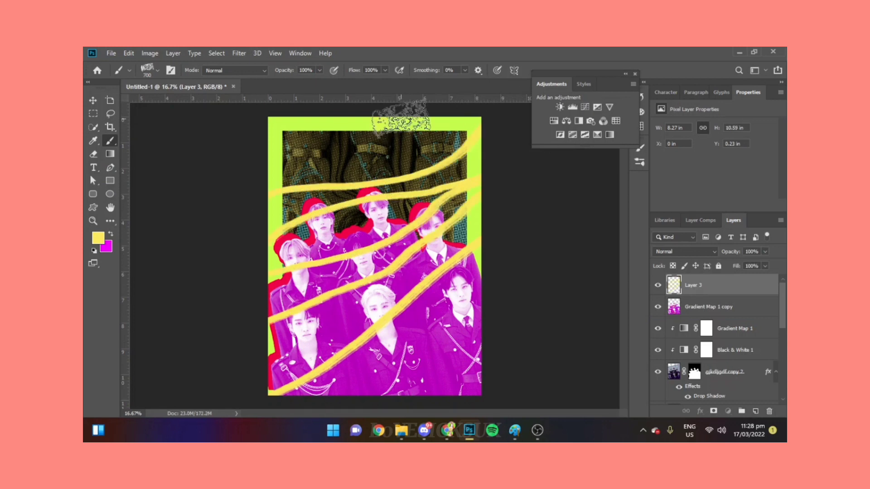
{"action": "key", "text": "ctrl+minus"}
{"action": "key", "text": "ctrl+z"}
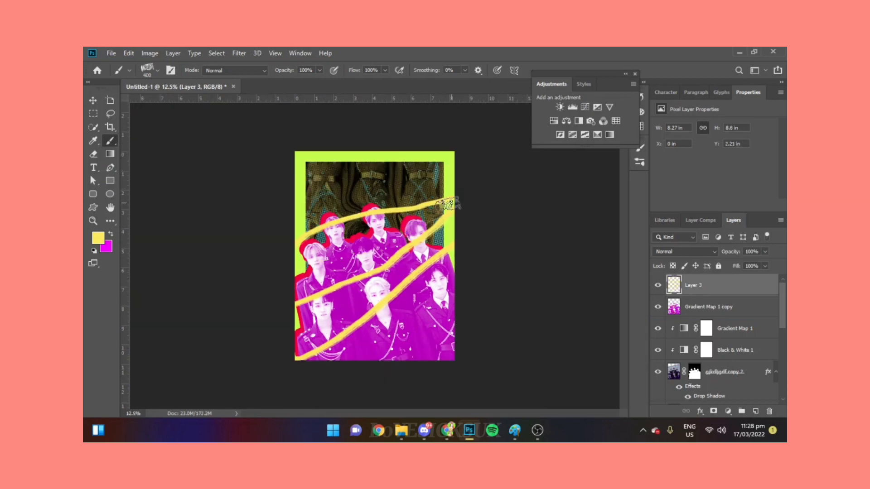
{"action": "left_click_drag", "start_coordinate": [452, 197], "coordinate": [299, 259]}
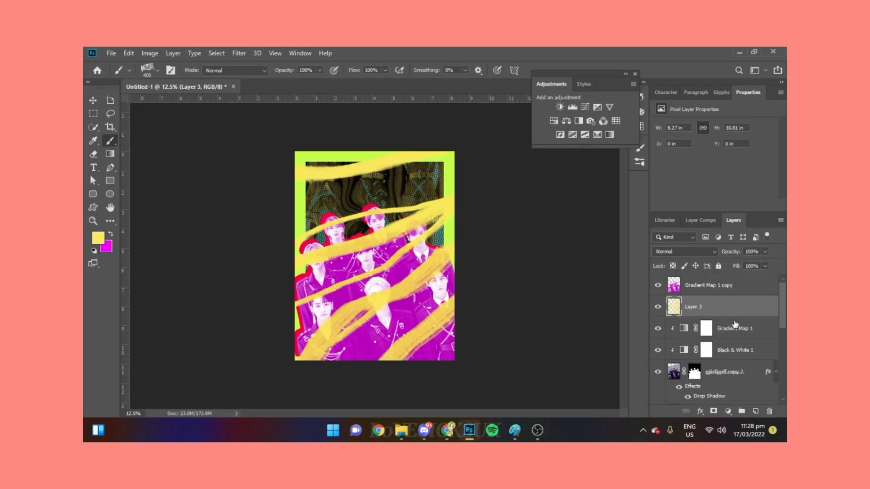
{"action": "left_click_drag", "start_coordinate": [693, 285], "coordinate": [693, 398]}
{"action": "left_click_drag", "start_coordinate": [709, 291], "coordinate": [708, 296]}
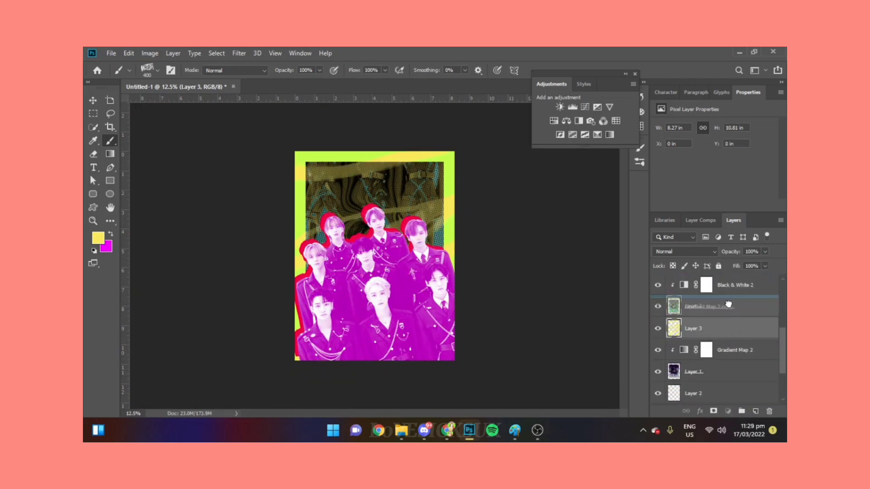
Change the Color Fill 1 frame to red-orange #ff5400.
{"action": "double_click", "coordinate": [675, 374]}
{"action": "left_click_drag", "start_coordinate": [656, 290], "coordinate": [661, 322]}
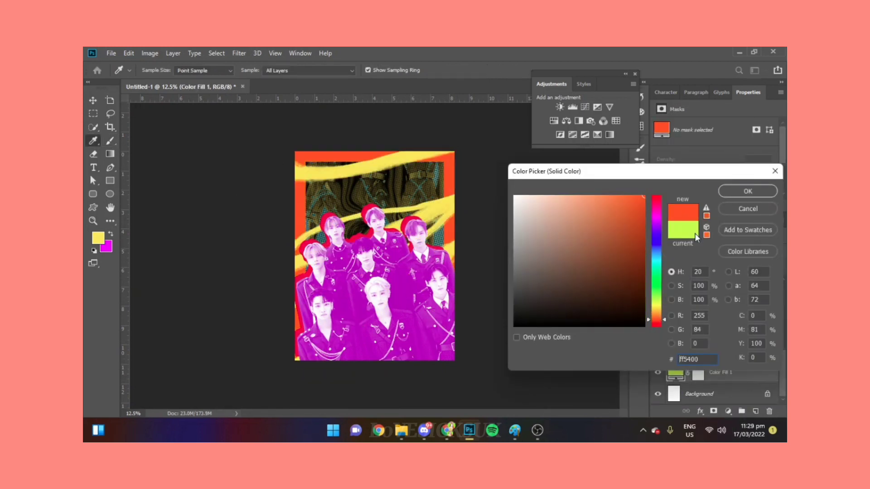
{"action": "key", "text": "Return"}
{"action": "key", "text": "v"}
Add the 'EPEX GO!' title at the poster top as the top layer, coloured yellow #ffe33d.
{"action": "key", "text": "ctrl+plus"}
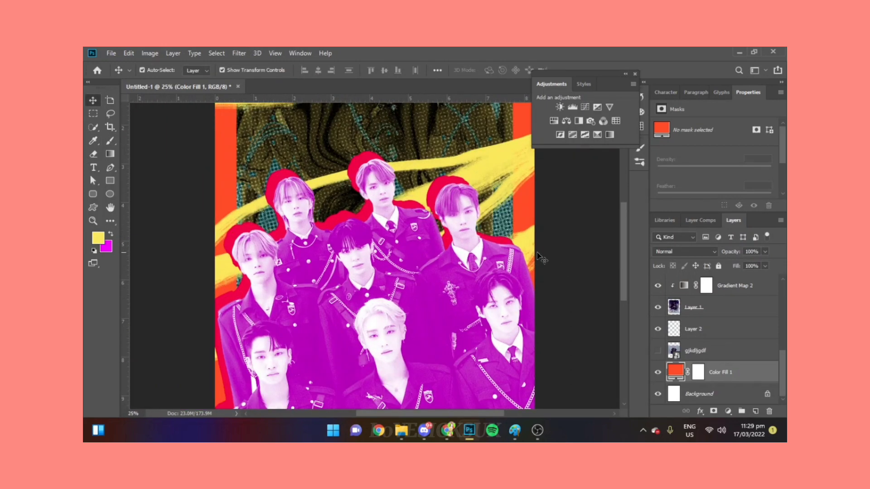
{"action": "scroll", "coordinate": [372, 254], "scroll_direction": "up", "scroll_amount": 3}
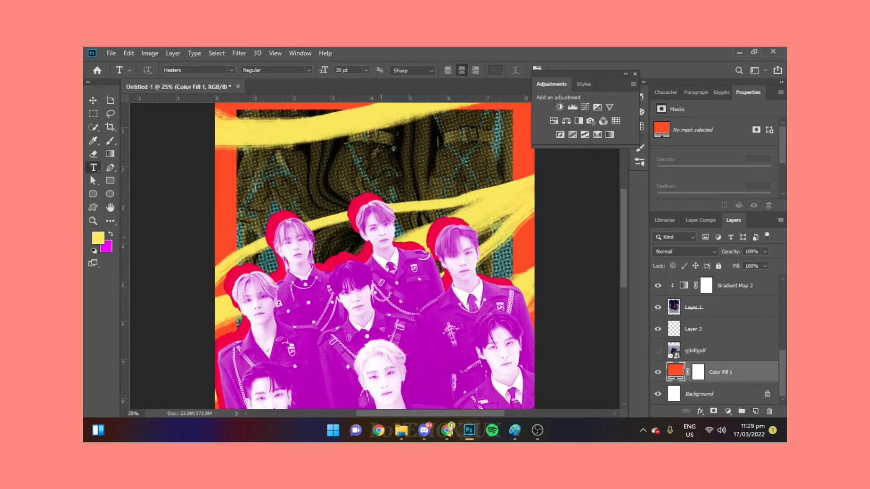
{"action": "left_click_drag", "start_coordinate": [227, 172], "coordinate": [519, 271]}
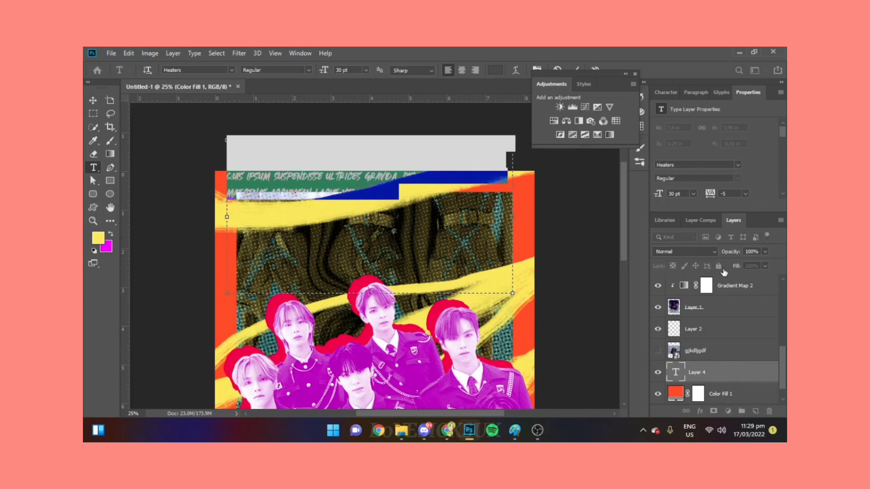
{"action": "left_click", "coordinate": [763, 377]}
{"action": "key", "text": "ctrl+shift+bracketright"}
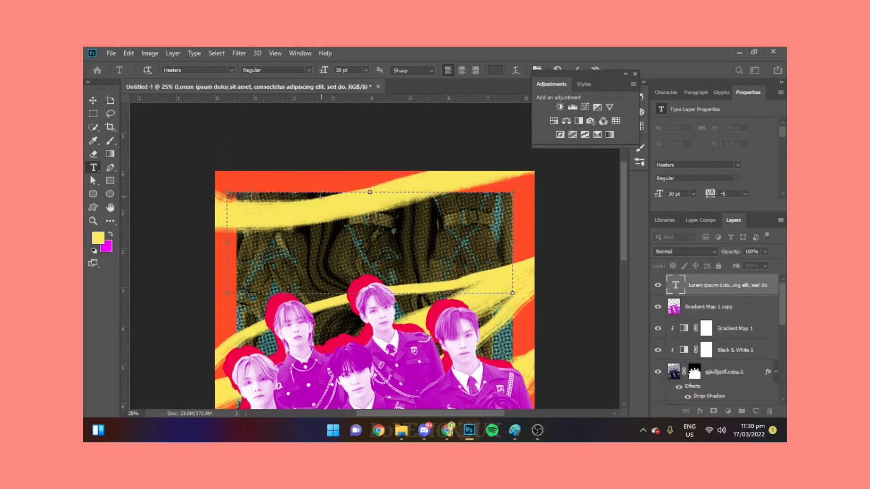
{"action": "left_click", "coordinate": [495, 70]}
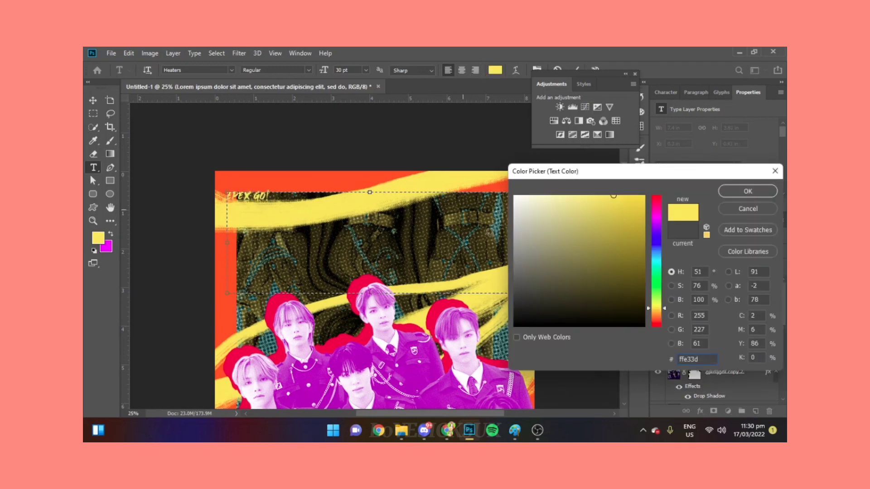
{"action": "left_click", "coordinate": [747, 192]}
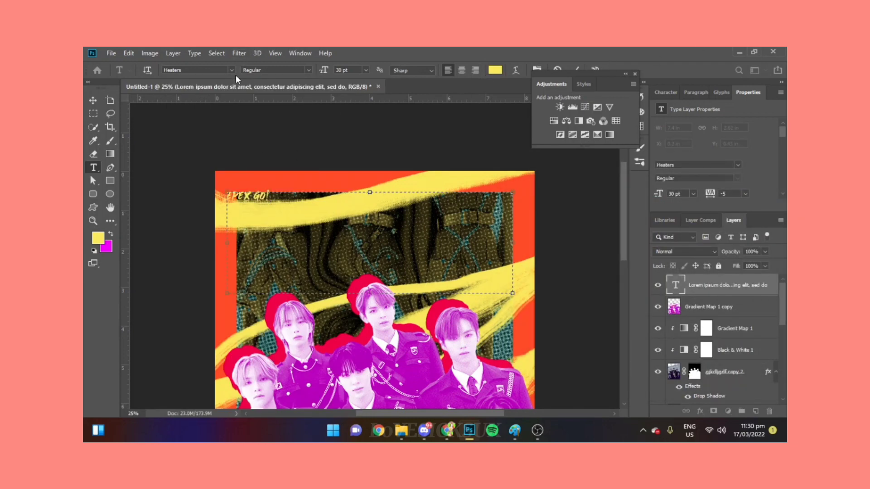
{"action": "left_click", "coordinate": [232, 70]}
Set the title in Edo SZ at 72 pt and move it into the poster.
{"action": "scroll", "coordinate": [272, 272], "scroll_direction": "down", "scroll_amount": 5}
{"action": "scroll", "coordinate": [272, 272], "scroll_direction": "down", "scroll_amount": 5}
{"action": "scroll", "coordinate": [301, 380], "scroll_direction": "down", "scroll_amount": 5}
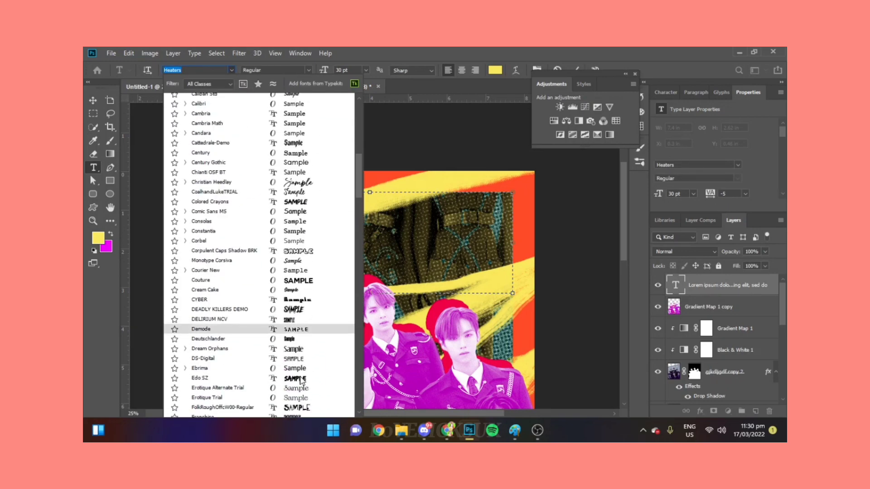
{"action": "left_click", "coordinate": [301, 381]}
{"action": "left_click", "coordinate": [365, 70]}
{"action": "left_click", "coordinate": [350, 198]}
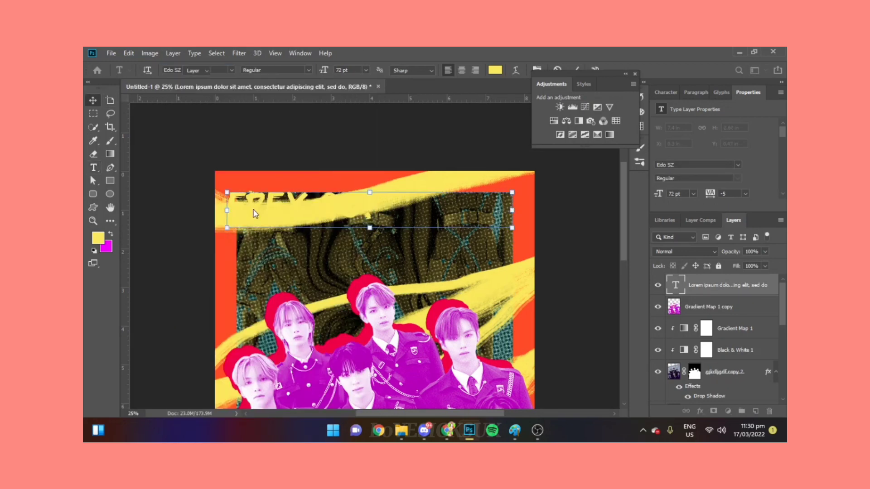
{"action": "left_click_drag", "start_coordinate": [336, 213], "coordinate": [380, 274]}
Scale the EPEX GO! title to about 184% and tilt it across the poster top.
{"action": "left_click_drag", "start_coordinate": [566, 236], "coordinate": [84, 201]}
{"action": "key", "text": "ctrl+minus"}
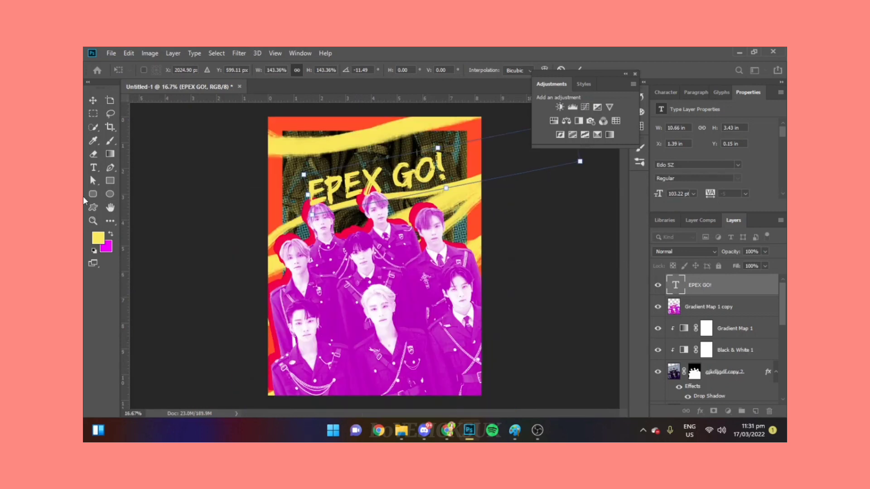
{"action": "key", "text": "ctrl+minus"}
{"action": "left_click_drag", "start_coordinate": [524, 171], "coordinate": [565, 171]}
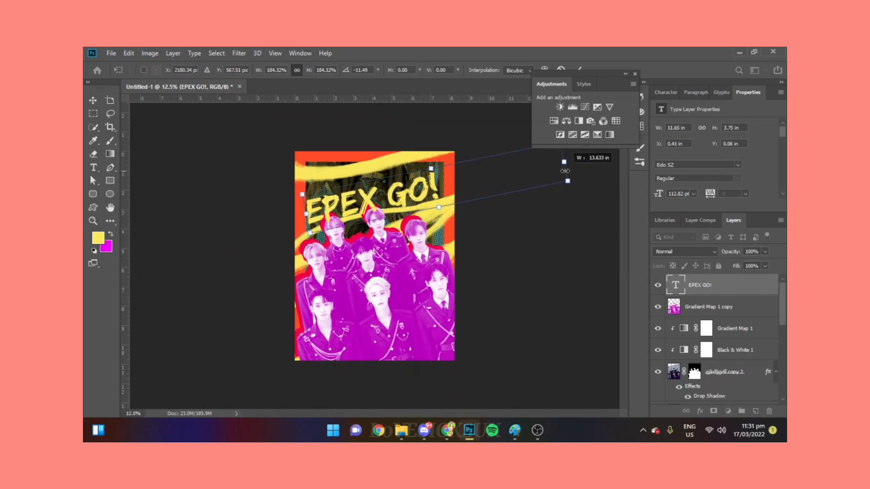
{"action": "left_click_drag", "start_coordinate": [406, 198], "coordinate": [539, 80]}
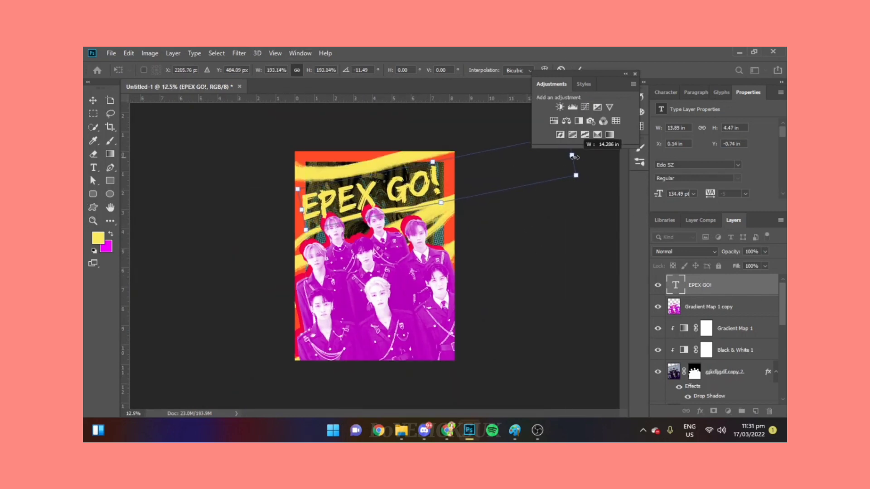
{"action": "key", "text": "Return"}
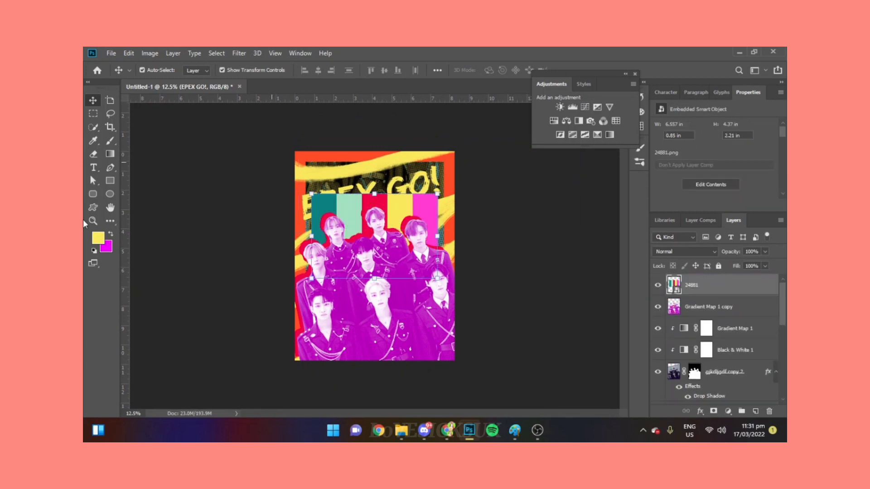
Sample pink from the colour stripes as the foreground colour.
{"action": "left_click_drag", "start_coordinate": [385, 238], "coordinate": [385, 274]}
{"action": "left_click", "coordinate": [98, 238]}
{"action": "left_click", "coordinate": [426, 271]}
{"action": "left_click", "coordinate": [748, 190]}
Set Gradient Map 1's stops to pink on the left and white on the right.
{"action": "scroll", "coordinate": [702, 352], "scroll_direction": "down", "scroll_amount": 2}
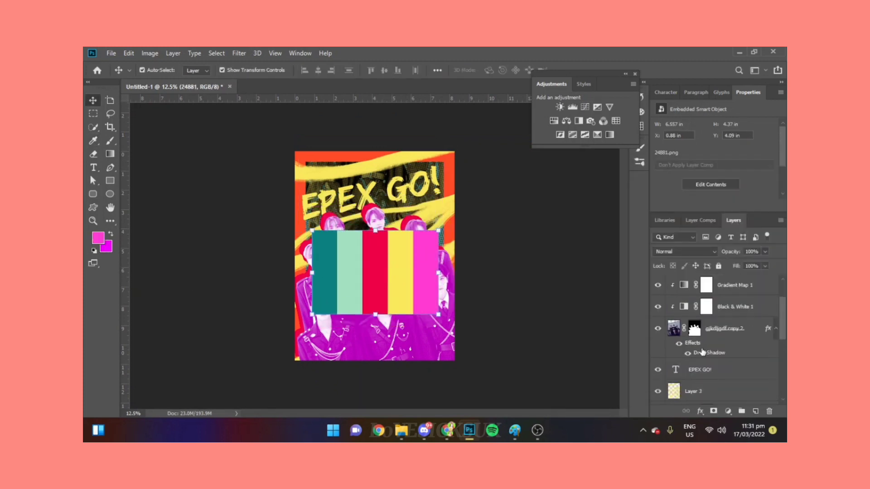
{"action": "left_click", "coordinate": [725, 307]}
{"action": "left_click", "coordinate": [725, 128]}
{"action": "left_click", "coordinate": [550, 286]}
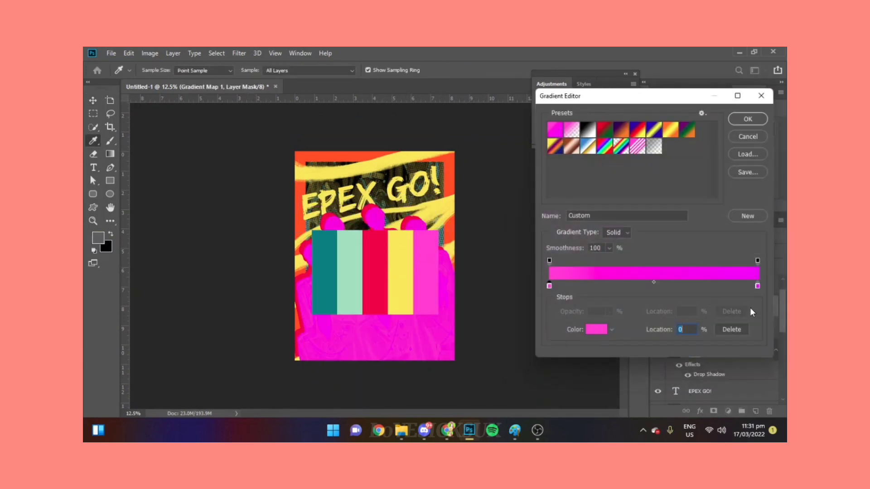
{"action": "double_click", "coordinate": [757, 286]}
{"action": "left_click", "coordinate": [747, 190]}
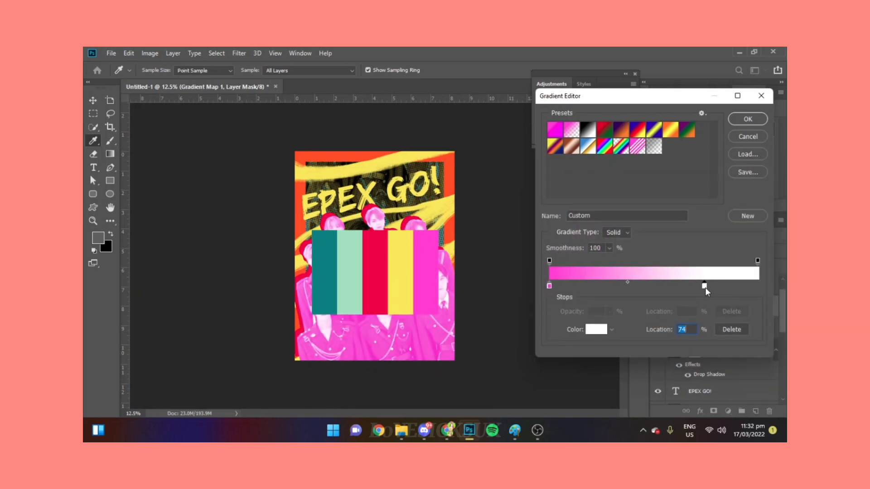
Apply the pink-to-white gradient and make the frame fill teal sampled from the stripes.
{"action": "left_click", "coordinate": [748, 119]}
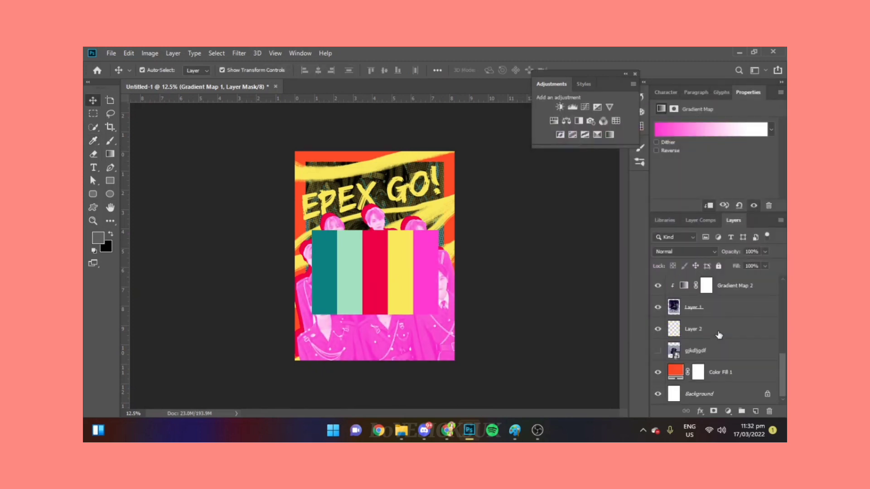
{"action": "left_click", "coordinate": [728, 411]}
{"action": "left_click", "coordinate": [324, 272]}
{"action": "left_click", "coordinate": [748, 190]}
Move the colour-stripe image off the poster and shift the EPEX GO! title slightly right.
{"action": "left_click_drag", "start_coordinate": [353, 292], "coordinate": [517, 389]}
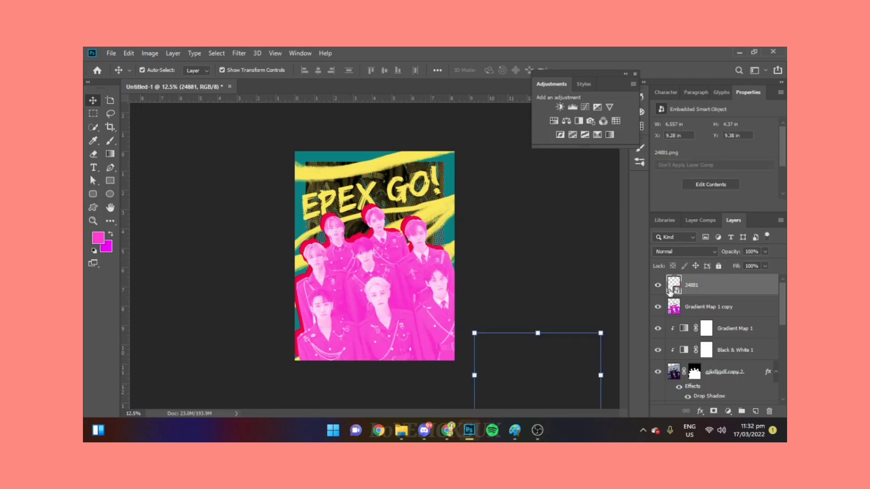
{"action": "scroll", "coordinate": [716, 340], "scroll_direction": "down", "scroll_amount": 1}
{"action": "left_click", "coordinate": [700, 394]}
{"action": "scroll", "coordinate": [386, 222], "scroll_direction": "up", "scroll_amount": 2}
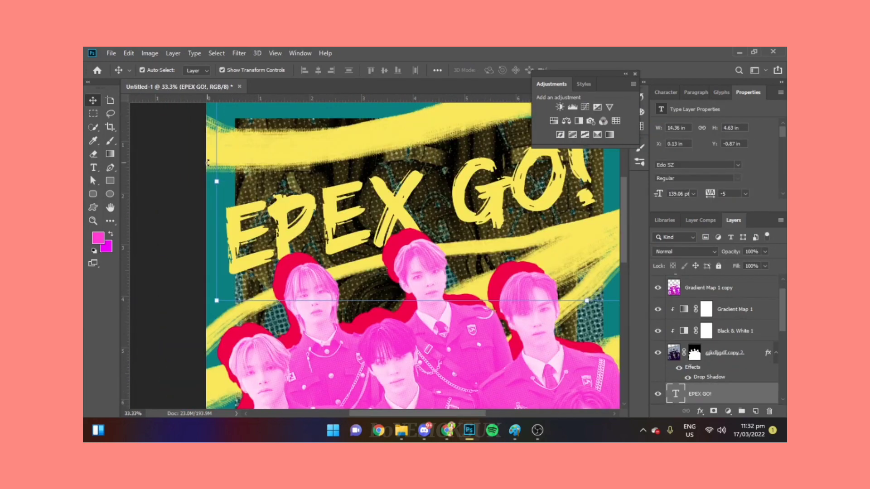
{"action": "key", "text": "ctrl+t"}
{"action": "scroll", "coordinate": [287, 310], "scroll_direction": "up", "scroll_amount": 1}
{"action": "left_click_drag", "start_coordinate": [358, 264], "coordinate": [374, 264]}
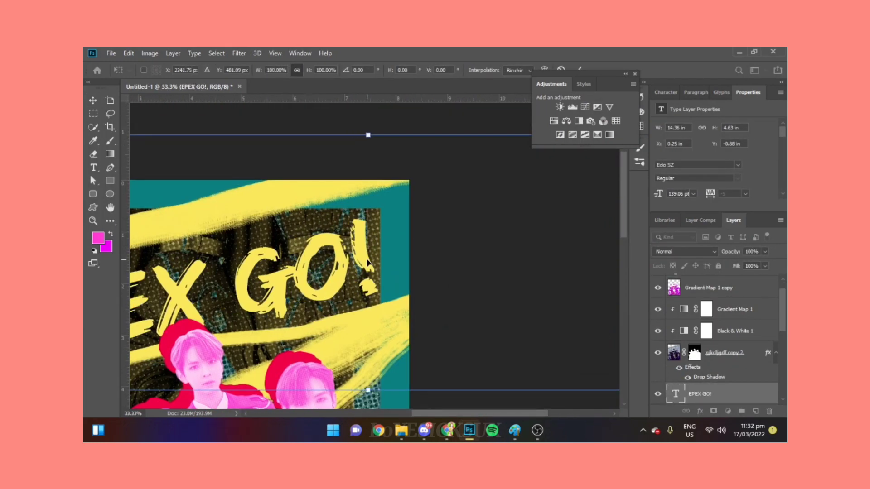
{"action": "scroll", "coordinate": [368, 261], "scroll_direction": "down", "scroll_amount": 3}
{"action": "key", "text": "Return"}
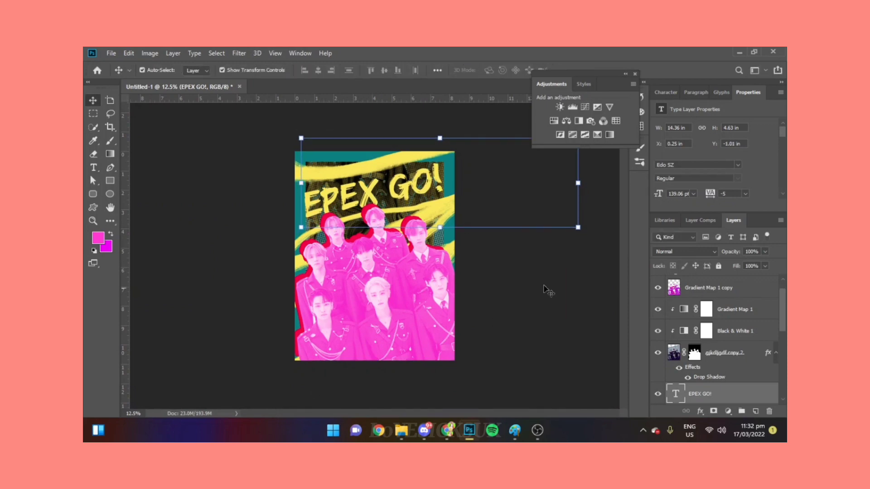
{"action": "scroll", "coordinate": [739, 360], "scroll_direction": "up", "scroll_amount": 1}
{"action": "left_click", "coordinate": [521, 175]}
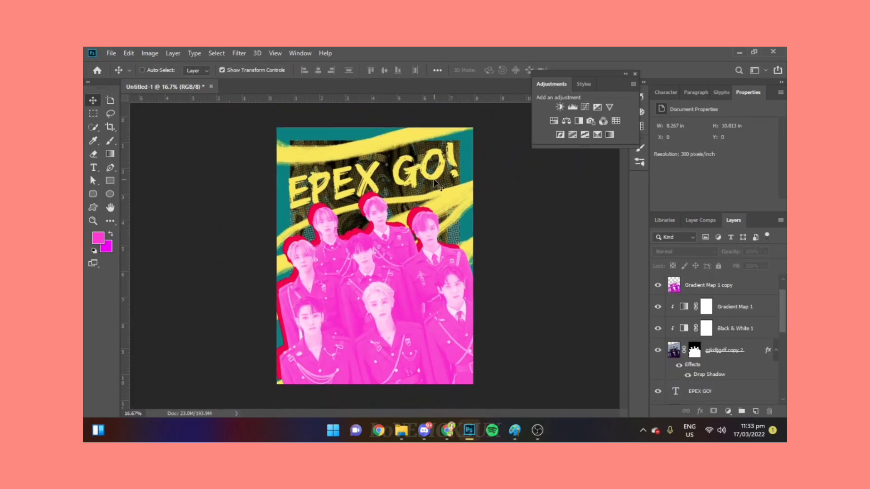
{"action": "scroll", "coordinate": [716, 340], "scroll_direction": "down", "scroll_amount": 2}
Change the frame fill colour to a saturated magenta.
{"action": "double_click", "coordinate": [675, 373]}
{"action": "left_click_drag", "start_coordinate": [611, 281], "coordinate": [518, 355]}
{"action": "left_click", "coordinate": [644, 197]}
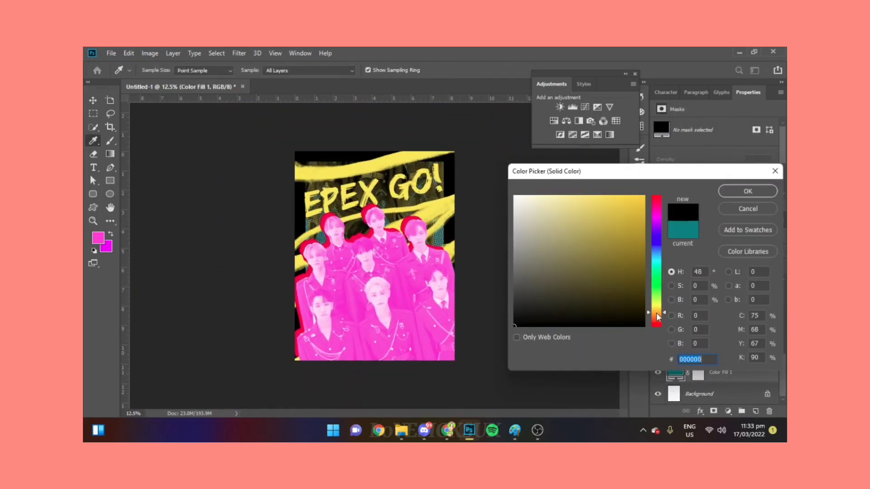
{"action": "left_click_drag", "start_coordinate": [657, 305], "coordinate": [657, 231]}
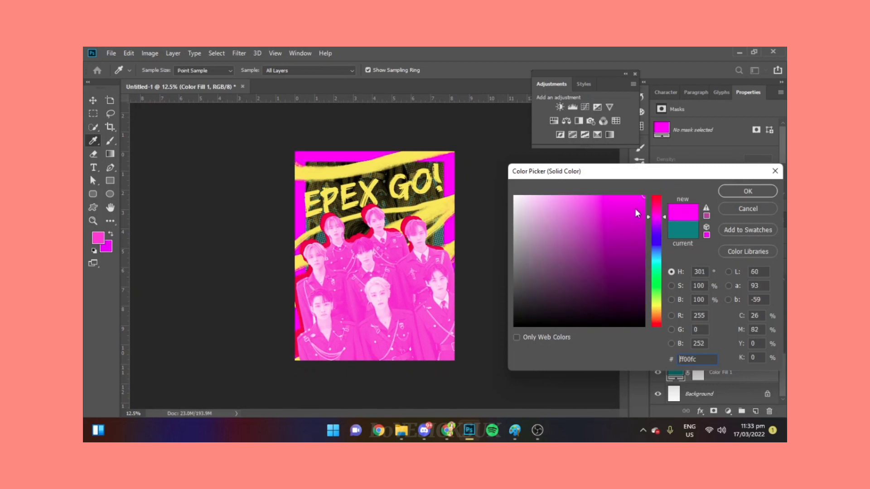
{"action": "left_click", "coordinate": [745, 191]}
Recolour the background fill to green #229933.
{"action": "key", "text": "v"}
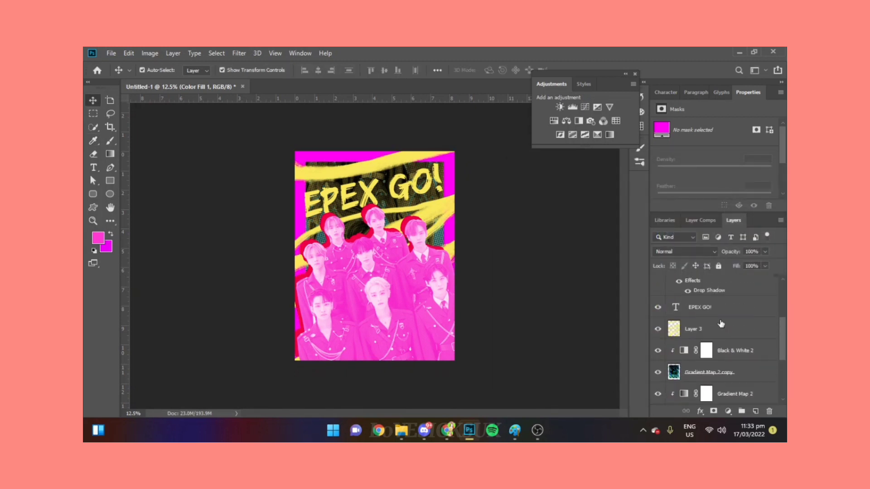
{"action": "left_click", "coordinate": [364, 169]}
{"action": "scroll", "coordinate": [715, 340], "scroll_direction": "down", "scroll_amount": 3}
{"action": "double_click", "coordinate": [675, 373]}
{"action": "left_click", "coordinate": [598, 252]}
{"action": "left_click_drag", "start_coordinate": [660, 221], "coordinate": [660, 285]}
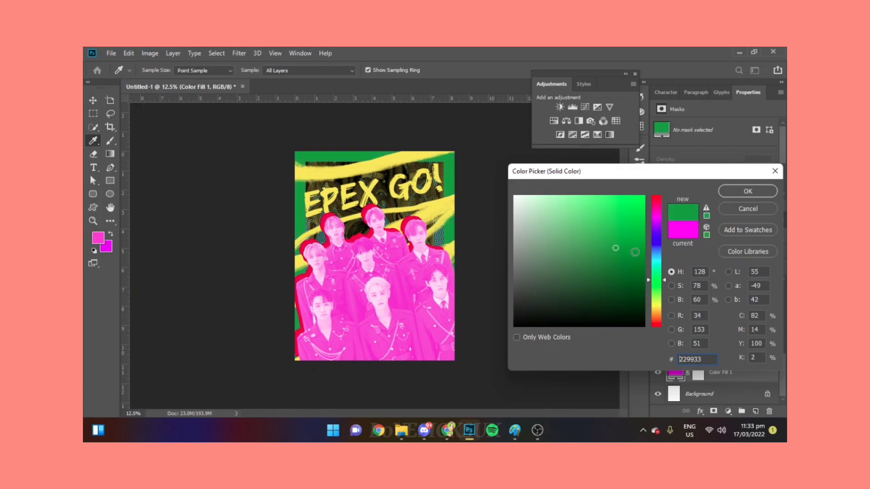
{"action": "left_click", "coordinate": [745, 190]}
Add an empty Layer 4 above the yellow brush-stroke Layer 3.
{"action": "left_click", "coordinate": [441, 215]}
{"action": "key", "text": "ctrl+shift+alt+n"}
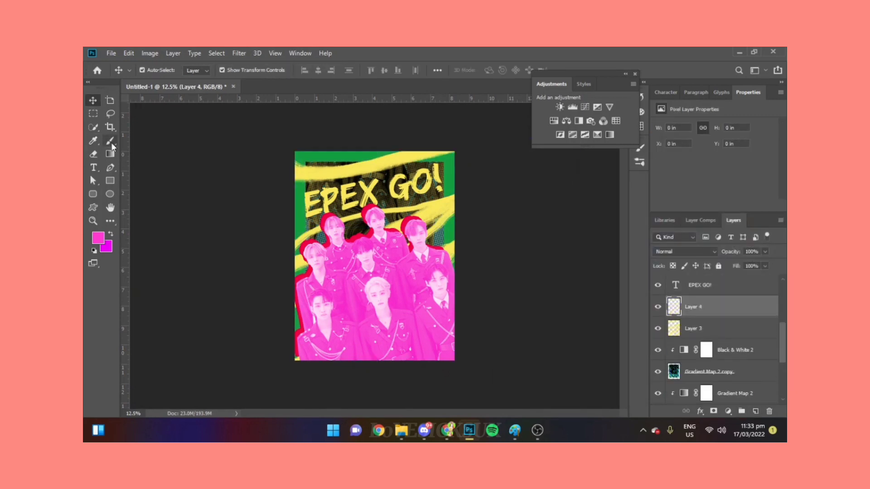
{"action": "key", "text": "b"}
{"action": "left_click", "coordinate": [157, 70]}
{"action": "key", "text": "Escape"}
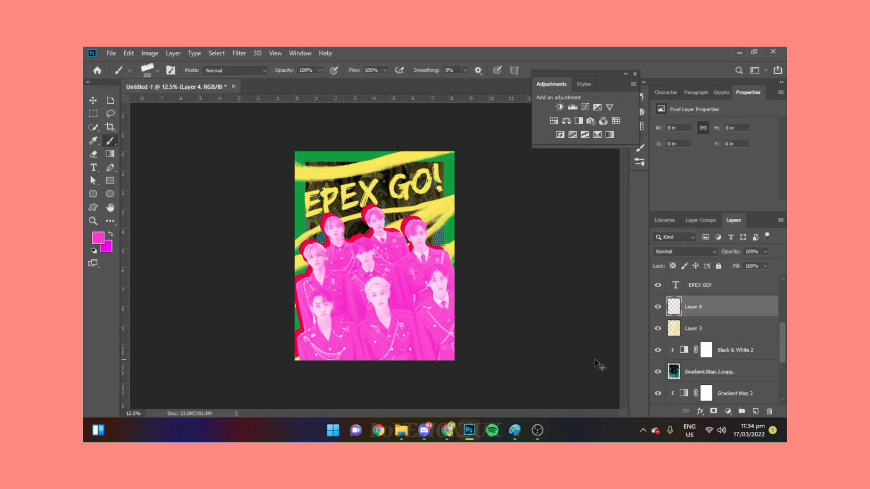
Convert the EPEX GO! title to a smart object and apply a 4.1 px Gaussian Blur.
{"action": "scroll", "coordinate": [371, 159], "scroll_direction": "up", "scroll_amount": 3}
{"action": "key", "text": "v"}
{"action": "left_click", "coordinate": [345, 213]}
{"action": "left_click", "coordinate": [239, 54]}
{"action": "left_click", "coordinate": [317, 199]}
{"action": "left_click", "coordinate": [402, 194]}
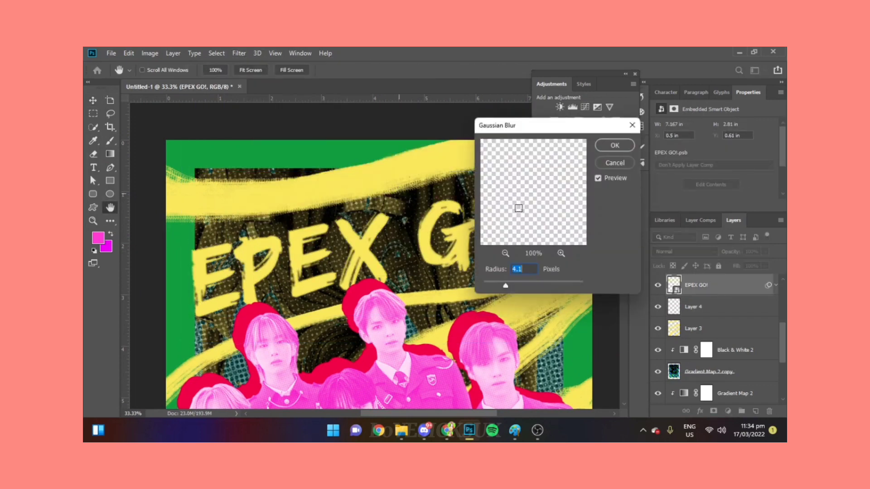
{"action": "left_click", "coordinate": [615, 146]}
Set the foreground colour to yellow sampled from the artwork and add a Gradient Map adjustment.
{"action": "scroll", "coordinate": [290, 127], "scroll_direction": "down", "scroll_amount": 3}
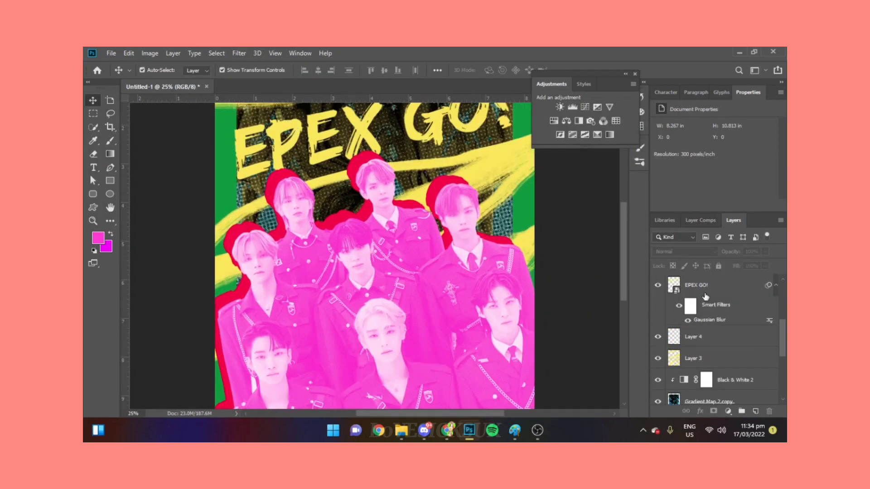
{"action": "scroll", "coordinate": [716, 339], "scroll_direction": "down", "scroll_amount": 1}
{"action": "key", "text": "ctrl+minus"}
{"action": "key", "text": "ctrl+minus"}
{"action": "key", "text": "ctrl+minus"}
{"action": "key", "text": "v"}
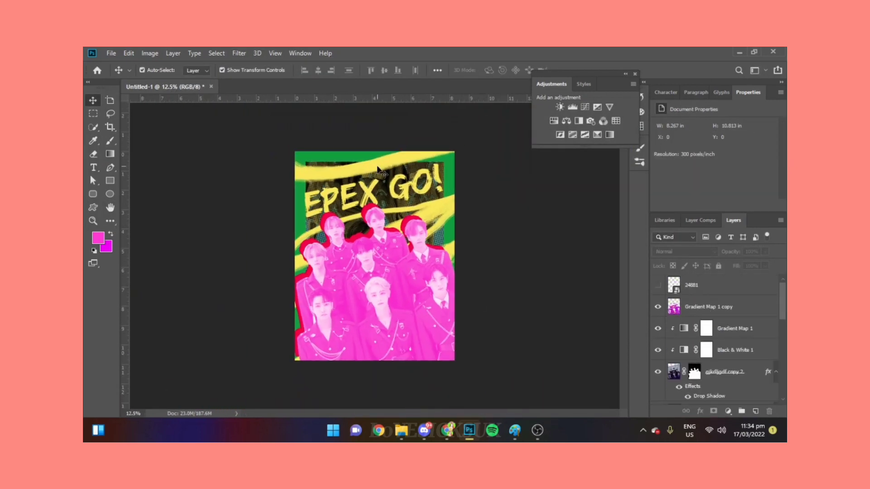
{"action": "left_click", "coordinate": [377, 170]}
{"action": "left_click", "coordinate": [98, 237]}
{"action": "left_click", "coordinate": [345, 174]}
{"action": "left_click", "coordinate": [746, 190]}
{"action": "left_click", "coordinate": [106, 246]}
{"action": "left_click", "coordinate": [746, 191]}
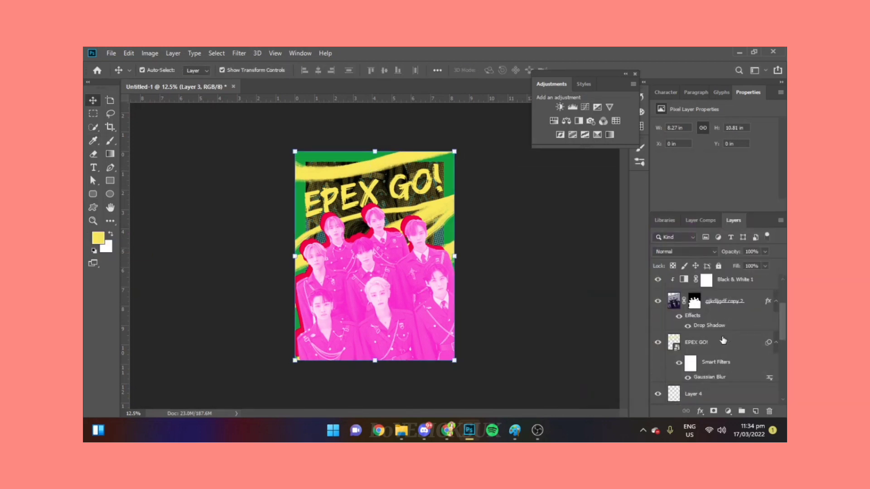
{"action": "left_click", "coordinate": [597, 135]}
{"action": "left_click", "coordinate": [703, 126]}
Make the gradient map run from dark brown to yellow, with the yellow stop at 68%.
{"action": "mouse_move", "coordinate": [683, 286]}
{"action": "left_mouse_down"}
{"action": "mouse_move", "coordinate": [758, 286]}
{"action": "mouse_move", "coordinate": [549, 286]}
{"action": "left_mouse_up"}
{"action": "double_click", "coordinate": [758, 286]}
{"action": "left_click", "coordinate": [628, 313]}
{"action": "left_click", "coordinate": [747, 190]}
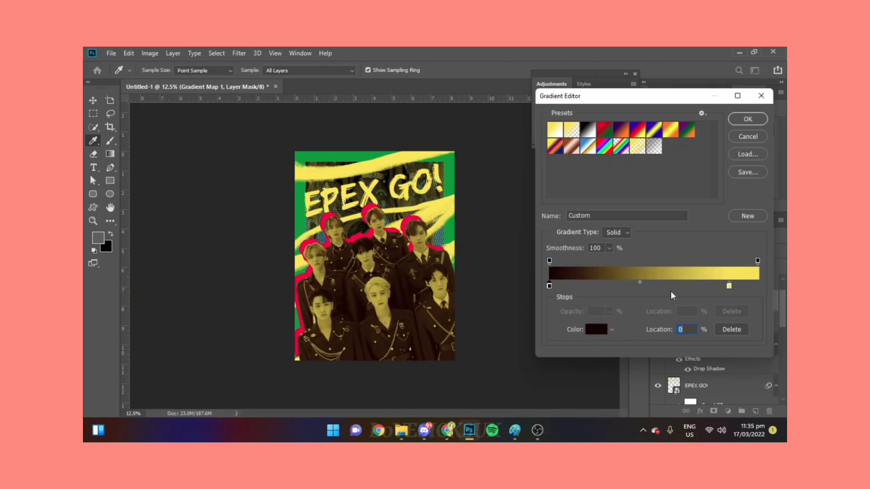
{"action": "left_click_drag", "start_coordinate": [729, 286], "coordinate": [691, 286]}
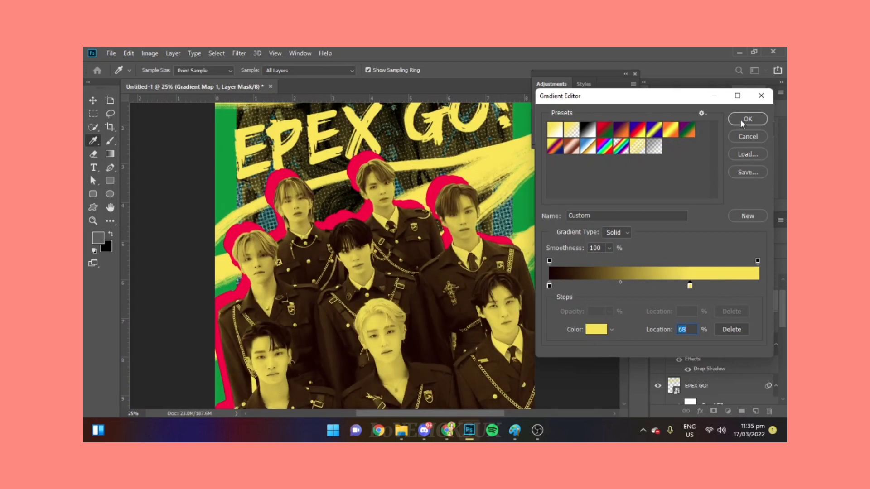
Give the Layer 3 brush strokes a magenta Color Overlay.
{"action": "scroll", "coordinate": [710, 366], "scroll_direction": "down", "scroll_amount": 4}
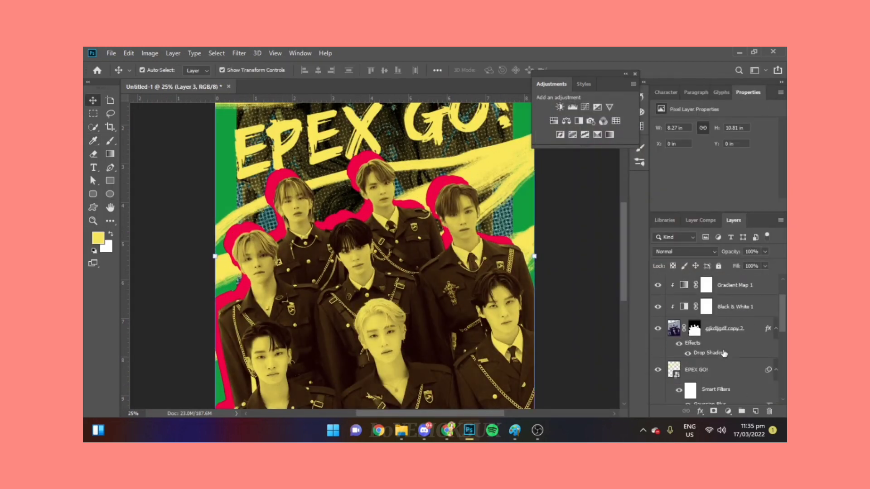
{"action": "key", "text": "space"}
{"action": "double_click", "coordinate": [724, 316]}
{"action": "left_click", "coordinate": [403, 275]}
{"action": "left_click", "coordinate": [607, 169]}
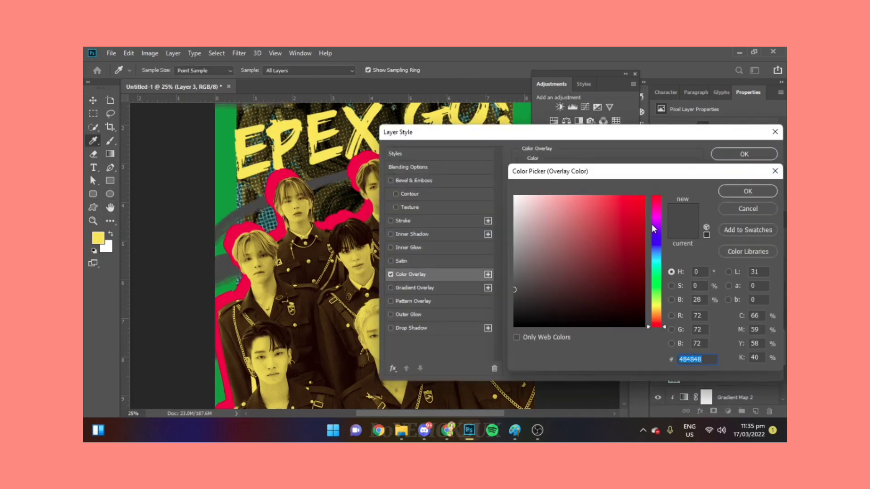
{"action": "left_click", "coordinate": [657, 215]}
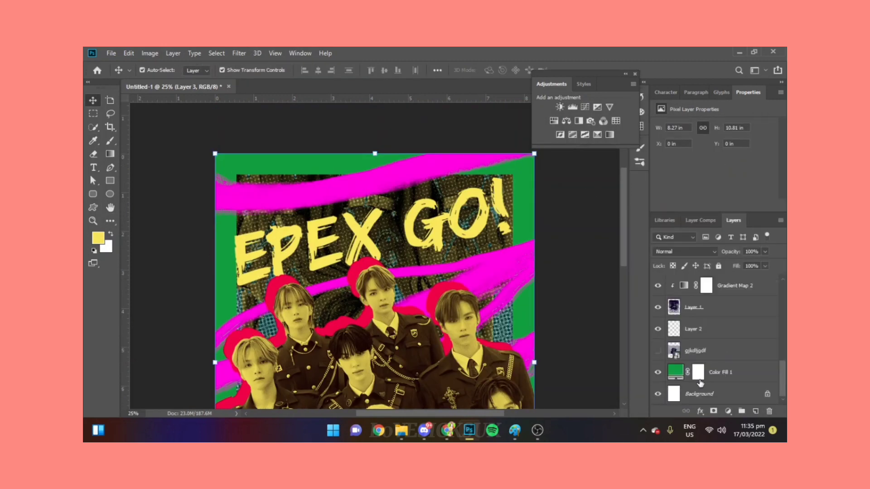
{"action": "left_click", "coordinate": [236, 248]}
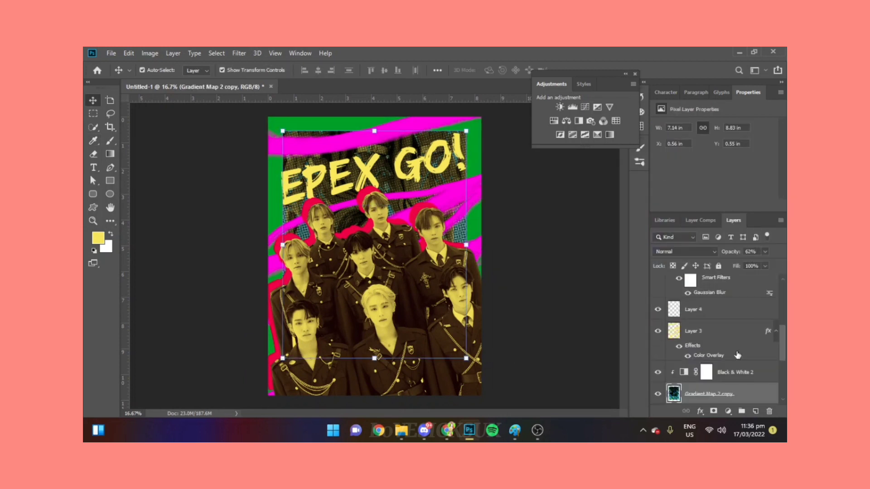
Give the EPEX GO! title a yellow Color Overlay sampled from the poster.
{"action": "double_click", "coordinate": [730, 367]}
{"action": "left_click", "coordinate": [410, 274]}
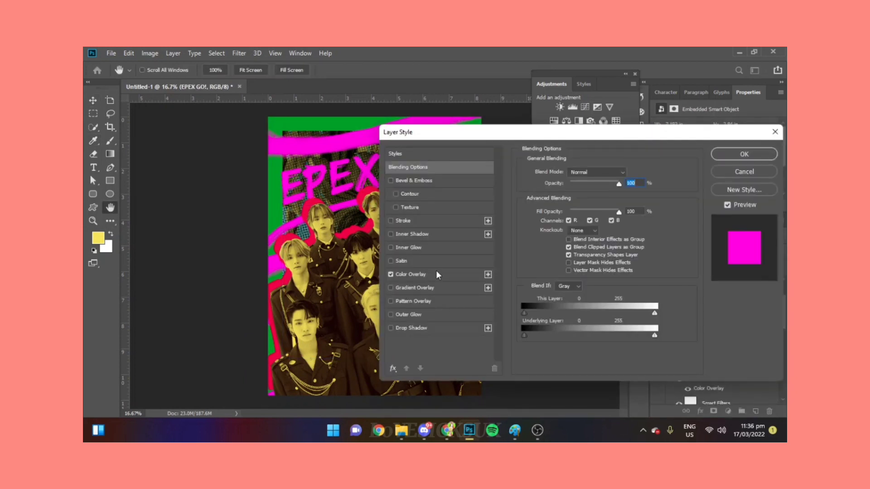
{"action": "left_click", "coordinate": [625, 172]}
{"action": "left_click", "coordinate": [308, 182]}
{"action": "left_click", "coordinate": [748, 191]}
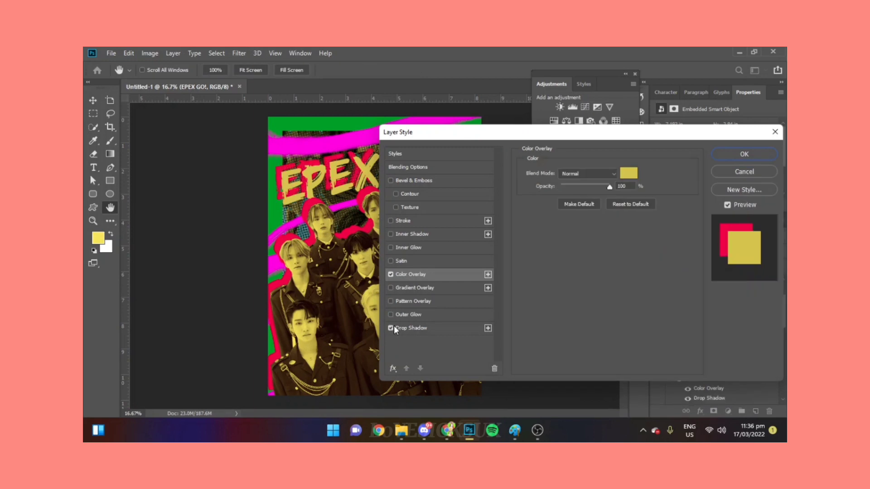
Add a pink Drop Shadow to the EPEX GO! title and apply the effects.
{"action": "left_click", "coordinate": [399, 328]}
{"action": "left_click_drag", "start_coordinate": [523, 134], "coordinate": [564, 192]}
{"action": "left_click", "coordinate": [671, 230]}
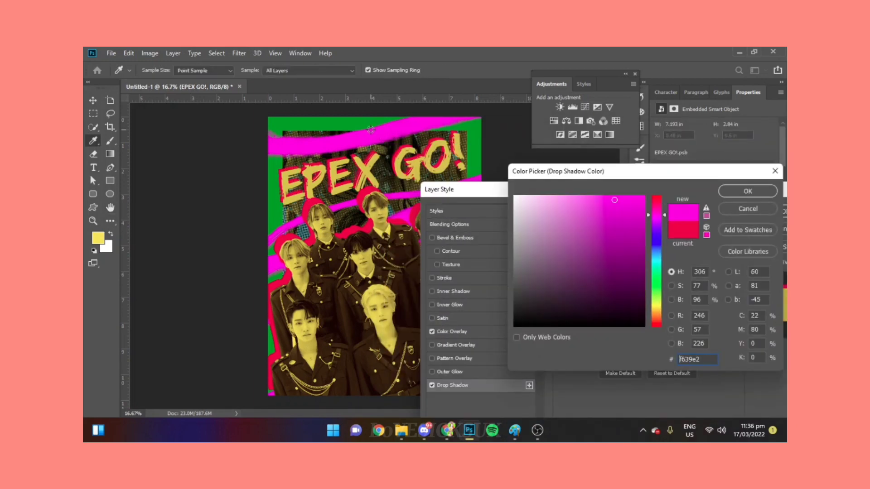
{"action": "left_click", "coordinate": [659, 181]}
{"action": "left_click", "coordinate": [778, 211]}
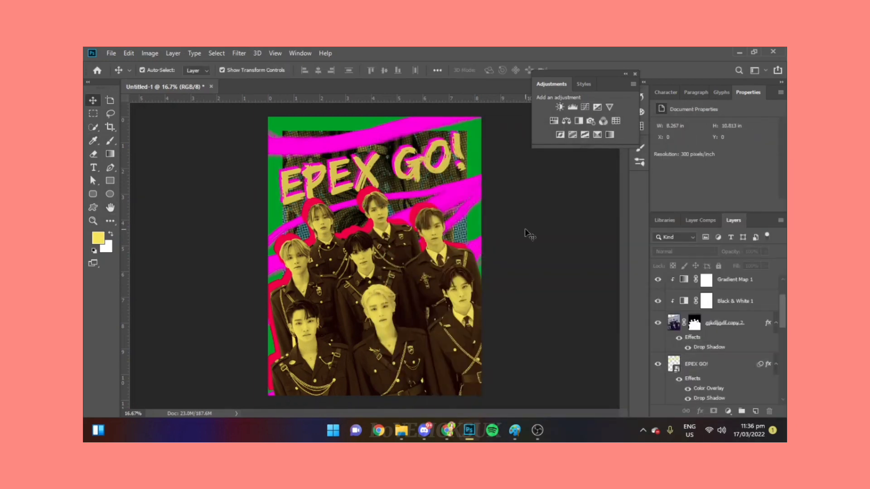
{"action": "left_click", "coordinate": [301, 136]}
Select the backdrop layers from Black & White 2 through Layer 1.
{"action": "scroll", "coordinate": [767, 354], "scroll_direction": "down", "scroll_amount": 1}
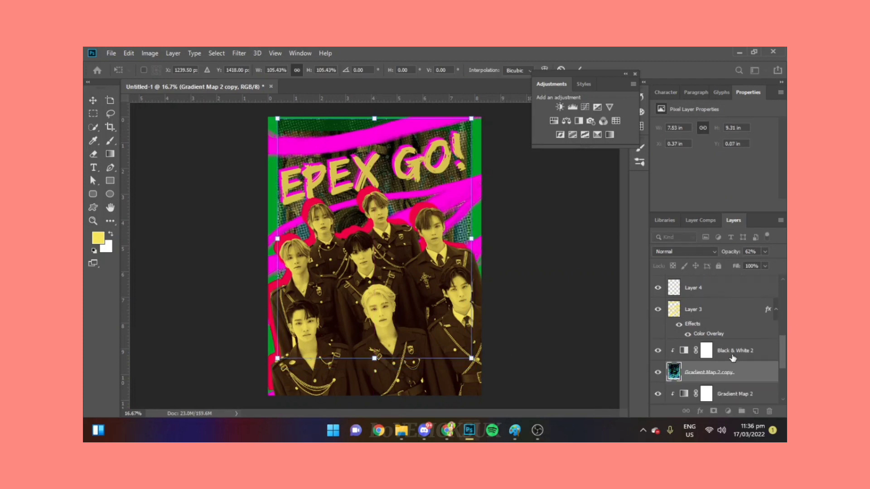
{"action": "scroll", "coordinate": [768, 354], "scroll_direction": "down", "scroll_amount": 2}
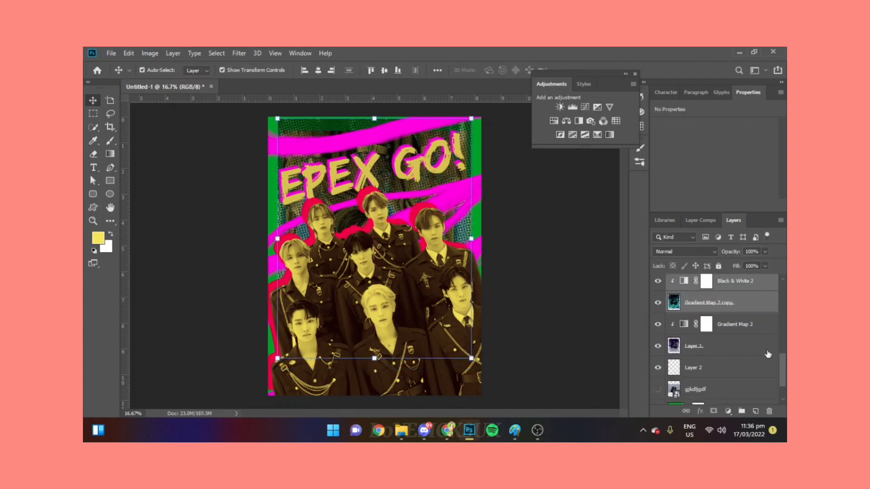
{"action": "left_click", "coordinate": [534, 233]}
{"action": "scroll", "coordinate": [751, 352], "scroll_direction": "up", "scroll_amount": 1}
{"action": "scroll", "coordinate": [751, 351], "scroll_direction": "up", "scroll_amount": 2}
{"action": "scroll", "coordinate": [751, 352], "scroll_direction": "down", "scroll_amount": 2}
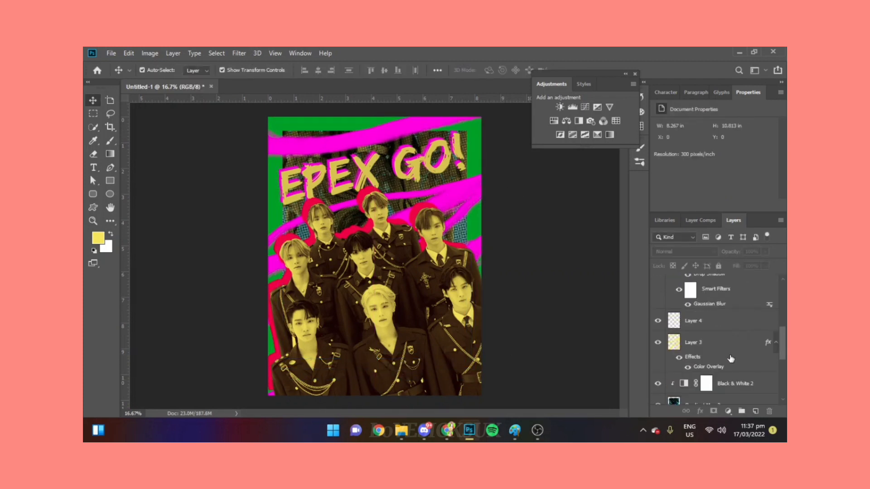
{"action": "left_click", "coordinate": [744, 318]}
{"action": "left_click", "coordinate": [743, 362], "text": "shift"}
{"action": "left_click", "coordinate": [735, 389], "text": "shift"}
Free-transform the backdrop to about 104% wide by 112% tall and commit.
{"action": "key", "text": "ctrl+t"}
{"action": "left_click_drag", "start_coordinate": [375, 154], "coordinate": [376, 120]}
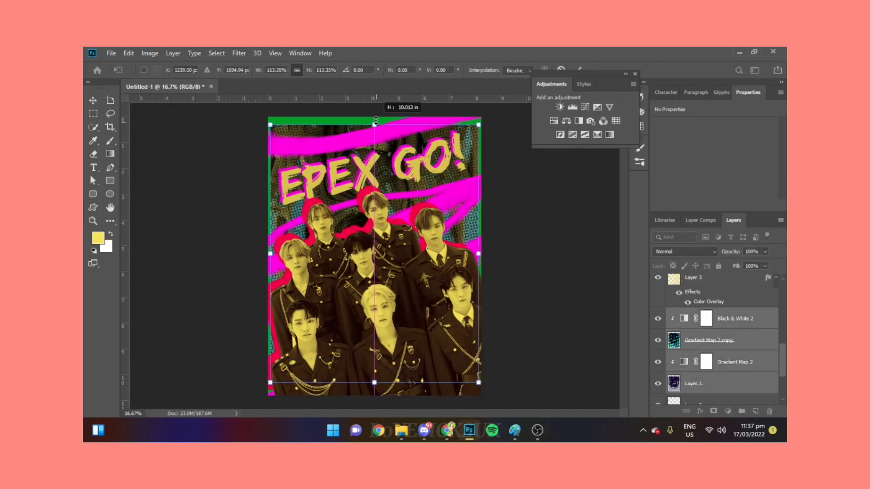
{"action": "left_click_drag", "start_coordinate": [276, 254], "coordinate": [285, 254]}
{"action": "left_click_drag", "start_coordinate": [479, 254], "coordinate": [472, 252]}
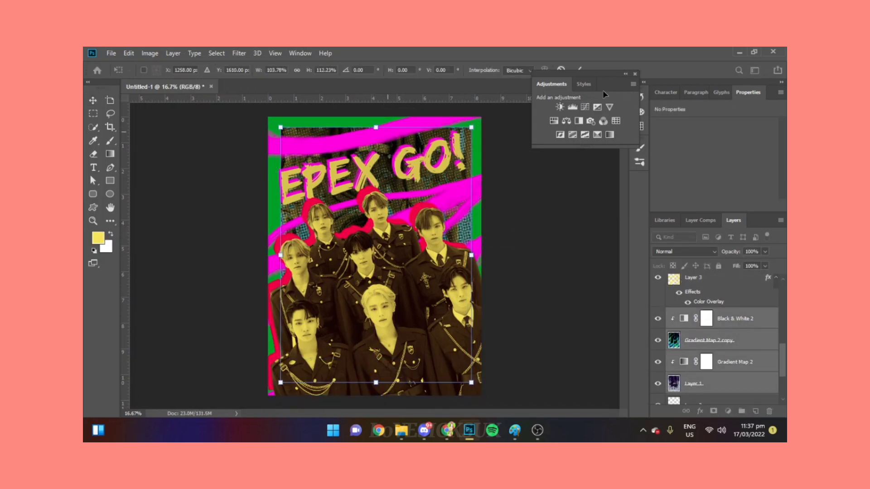
{"action": "key", "text": "Return"}
{"action": "left_click", "coordinate": [557, 247]}
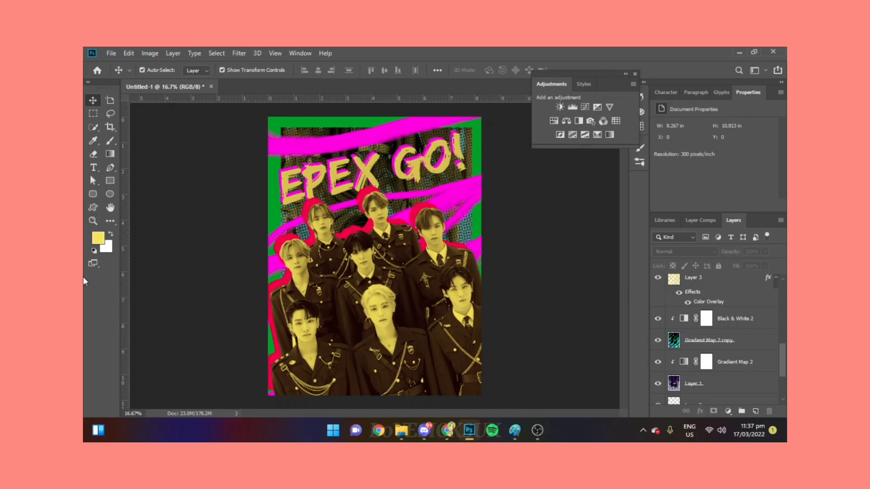
Drag a texture from D:\Downloads\JM Files\TEXTURES in File Explorer onto the poster.
{"action": "key", "text": "super+e"}
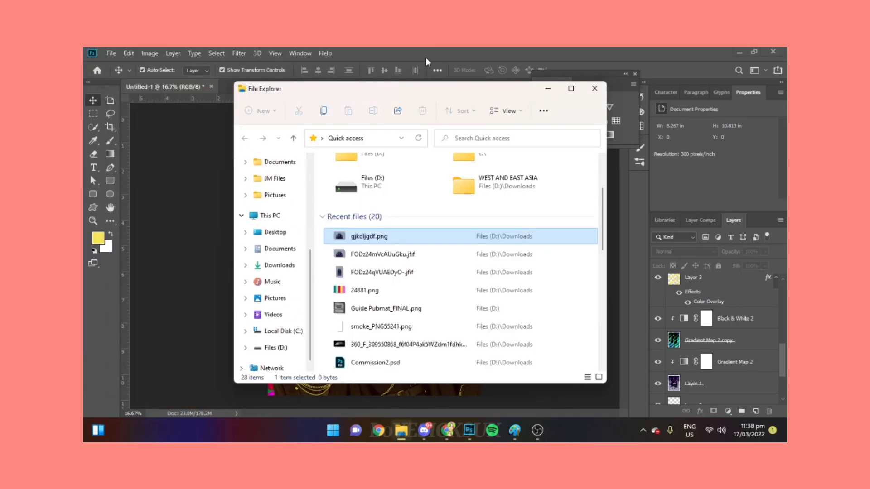
{"action": "left_click_drag", "start_coordinate": [408, 90], "coordinate": [702, 93]}
{"action": "left_click", "coordinate": [621, 357]}
{"action": "double_click", "coordinate": [640, 190]}
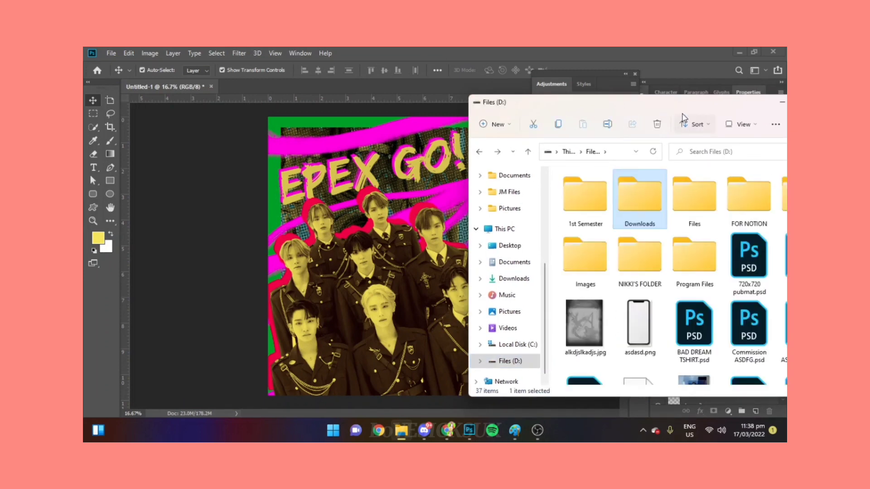
{"action": "left_click_drag", "start_coordinate": [469, 249], "coordinate": [428, 249]}
{"action": "left_click", "coordinate": [496, 189]}
{"action": "double_click", "coordinate": [578, 179]}
{"action": "left_click_drag", "start_coordinate": [769, 224], "coordinate": [84, 74]}
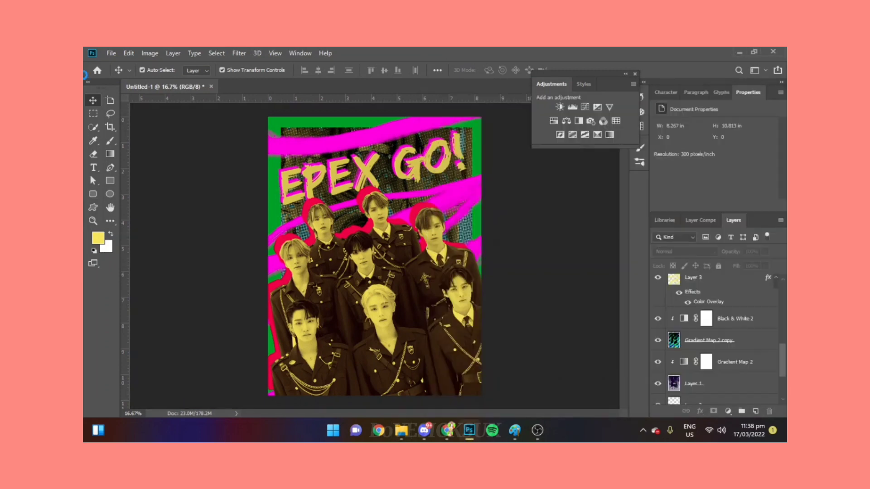
Rotate the placed texture to portrait and scale it to cover the poster.
{"action": "left_click_drag", "start_coordinate": [458, 192], "coordinate": [308, 174]}
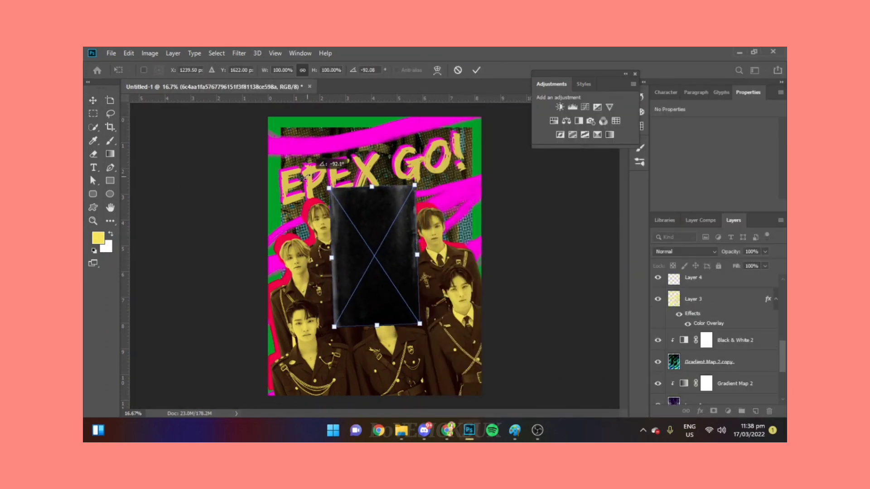
{"action": "left_click_drag", "start_coordinate": [416, 262], "coordinate": [495, 258]}
{"action": "left_click", "coordinate": [477, 70]}
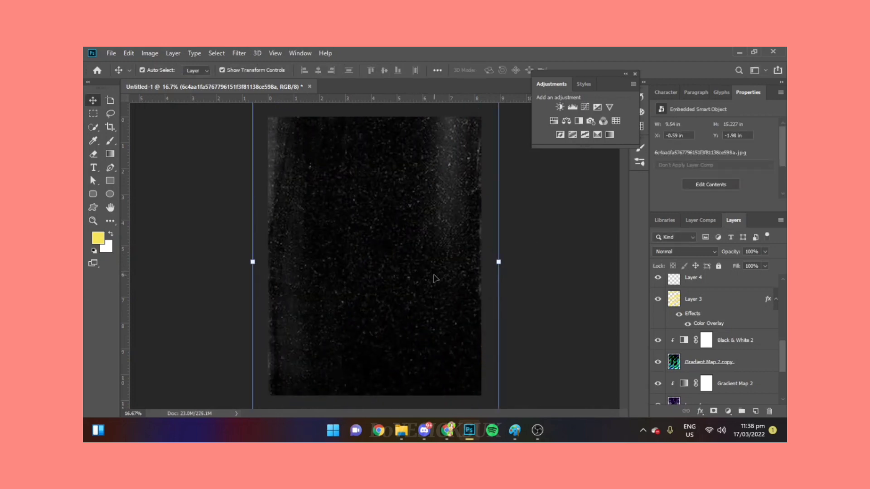
Set the Photocopy Texture 5 layer's blend mode to Screen.
{"action": "scroll", "coordinate": [739, 295], "scroll_direction": "down", "scroll_amount": 5}
{"action": "left_click_drag", "start_coordinate": [539, 344], "coordinate": [376, 253]}
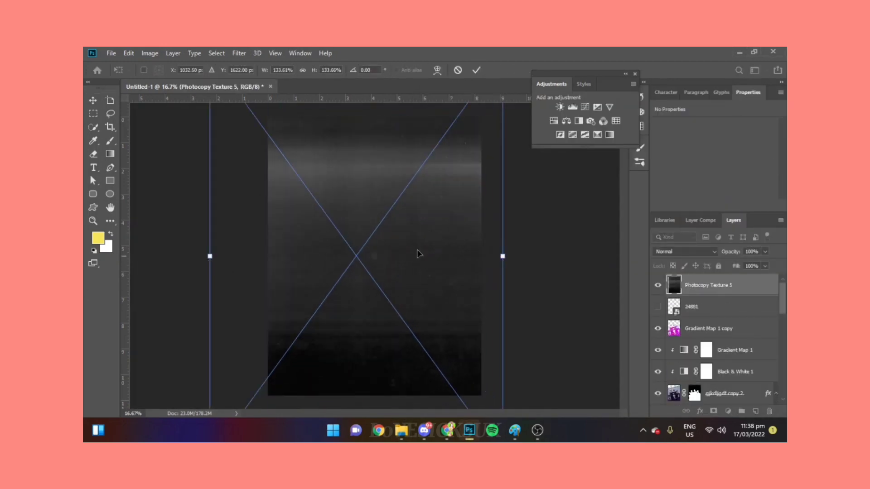
{"action": "left_click", "coordinate": [686, 250]}
{"action": "left_click", "coordinate": [690, 251]}
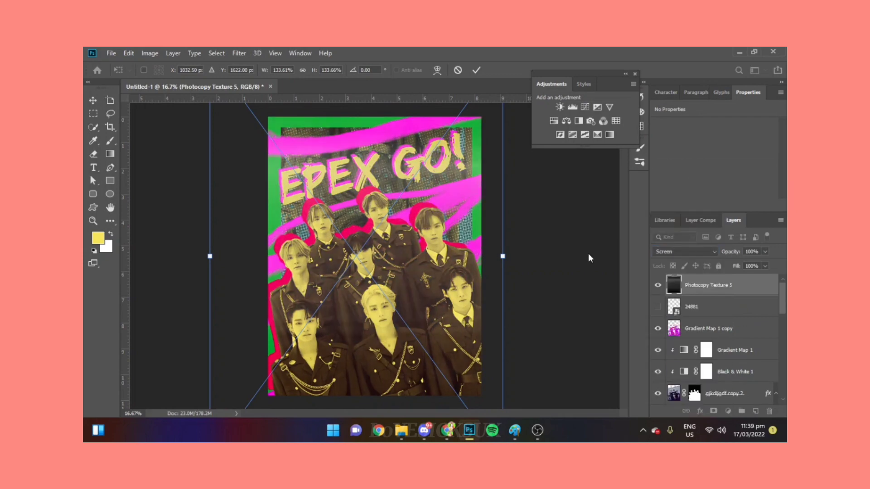
{"action": "key", "text": "ctrl+plus"}
{"action": "key", "text": "ctrl+plus"}
{"action": "key", "text": "ctrl+plus"}
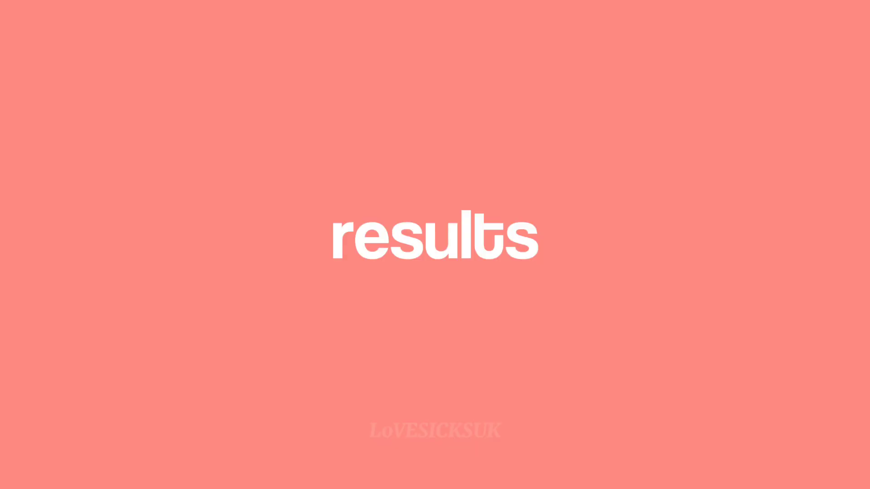